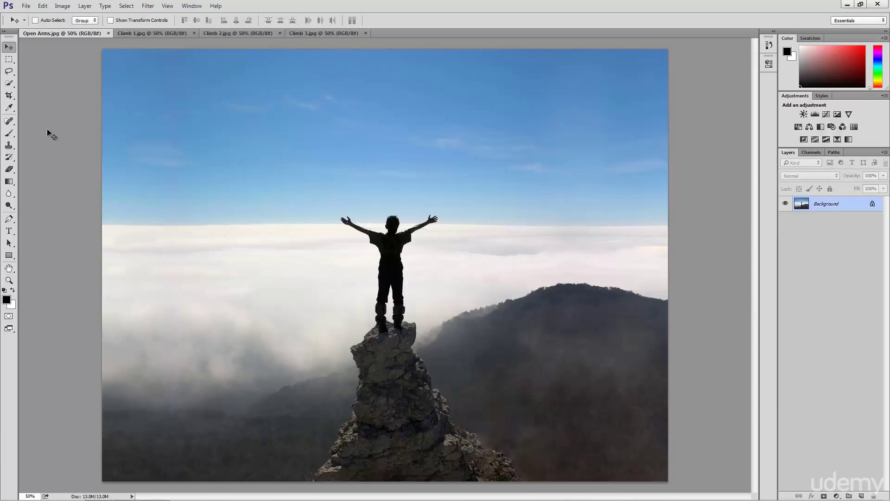
Choose the Brush tool at size 35, paint a black test stroke across the upper-left sky, and undo it.
{"action": "left_click", "coordinate": [9, 133]}
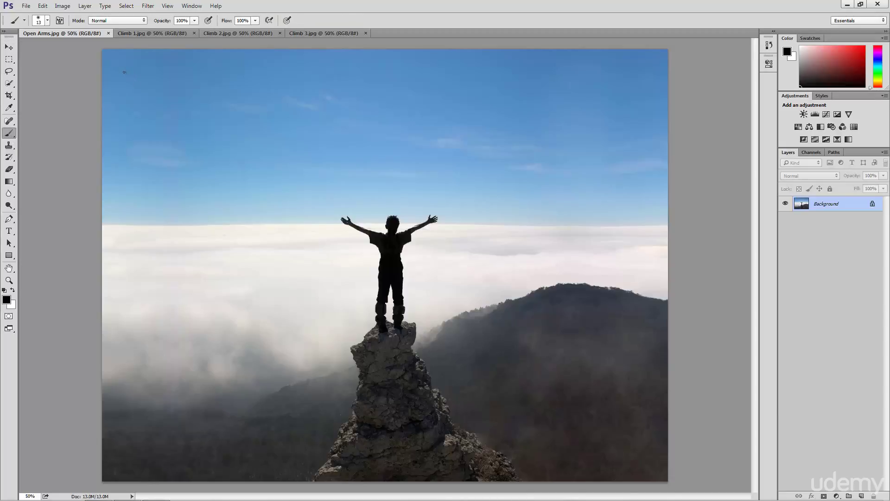
{"action": "key", "text": "bracketright"}
{"action": "key", "text": "bracketright"}
{"action": "left_click_drag", "start_coordinate": [118, 73], "coordinate": [220, 75]}
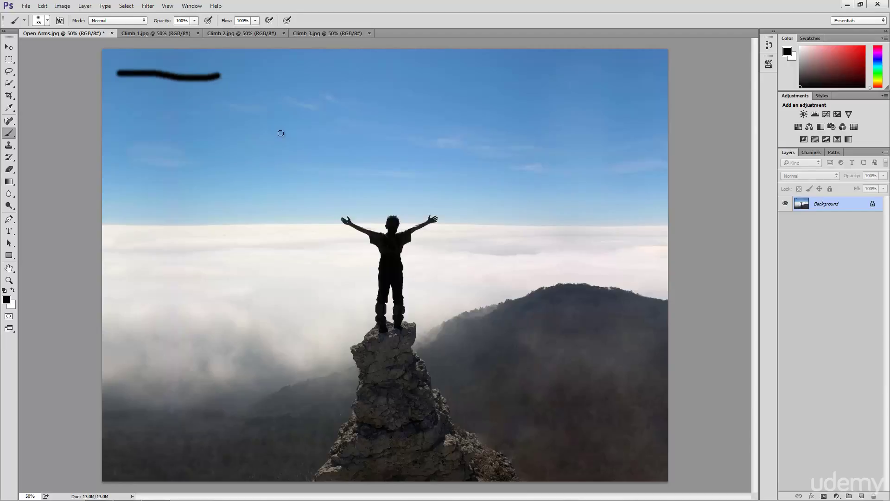
{"action": "key", "text": "ctrl+z"}
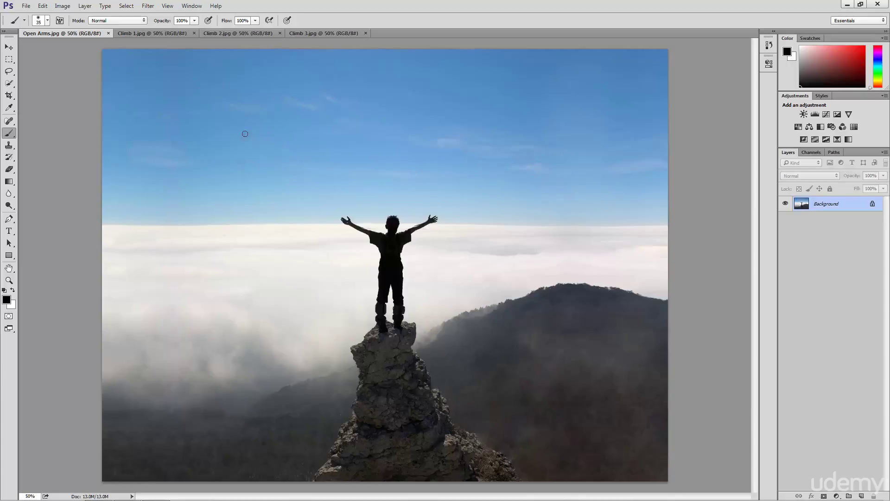
Paint four short black horizontal strokes stacked in the upper-left sky and one vertical stroke to their right.
{"action": "left_click", "coordinate": [119, 63]}
{"action": "left_click", "coordinate": [181, 60], "text": "shift"}
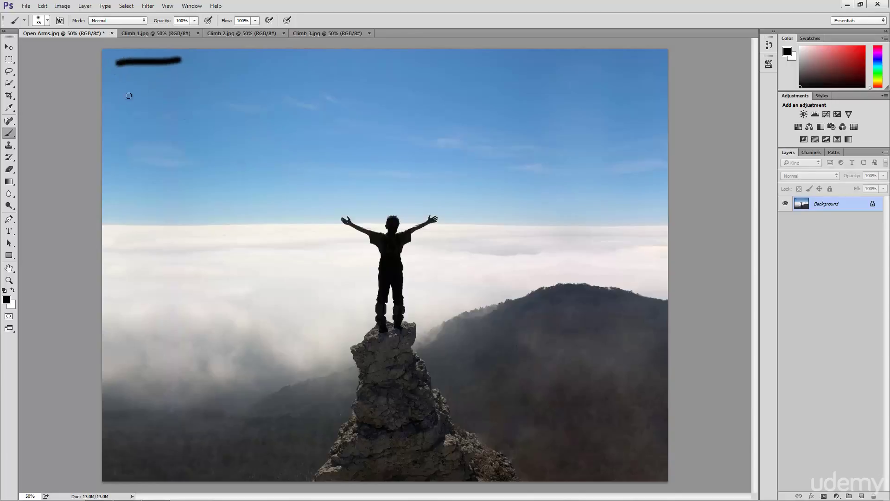
{"action": "left_click", "coordinate": [115, 96]}
{"action": "left_click", "coordinate": [193, 91], "text": "shift"}
{"action": "left_click", "coordinate": [127, 124]}
{"action": "left_click", "coordinate": [202, 114], "text": "shift"}
{"action": "left_click", "coordinate": [129, 152]}
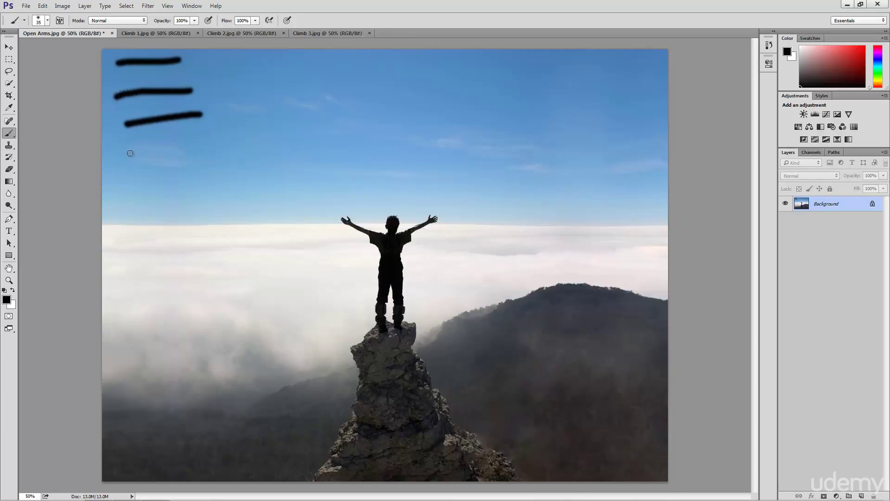
{"action": "left_click", "coordinate": [194, 142], "text": "shift"}
{"action": "left_click", "coordinate": [222, 60]}
{"action": "left_click", "coordinate": [216, 152], "text": "shift"}
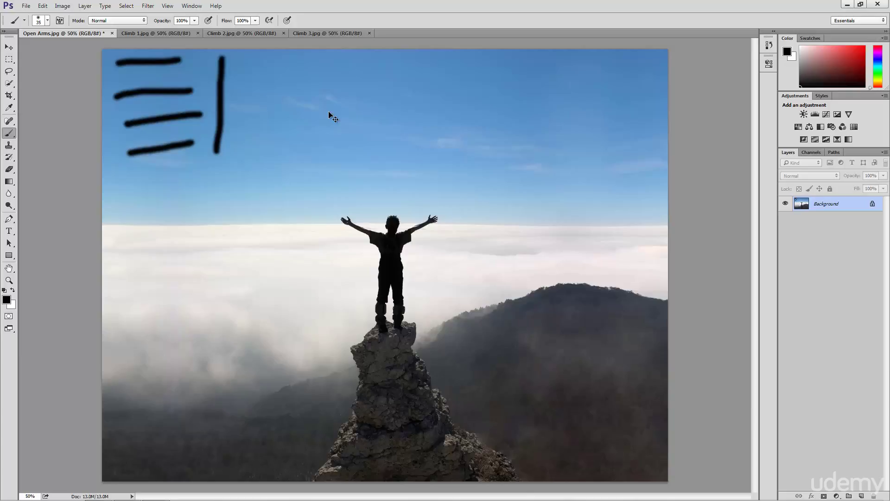
Toggle the vertical brush stroke off and on by repeatedly undoing and redoing it.
{"action": "key", "text": "ctrl+z"}
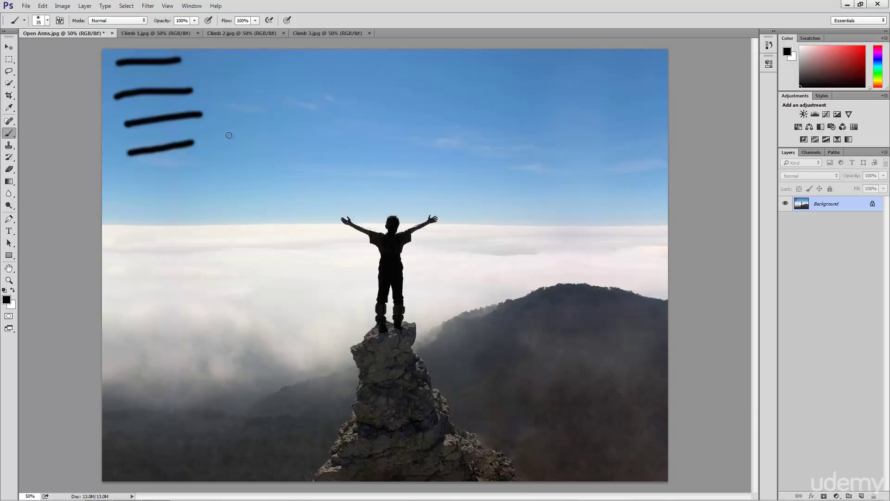
{"action": "left_click_drag", "start_coordinate": [221, 56], "coordinate": [216, 152]}
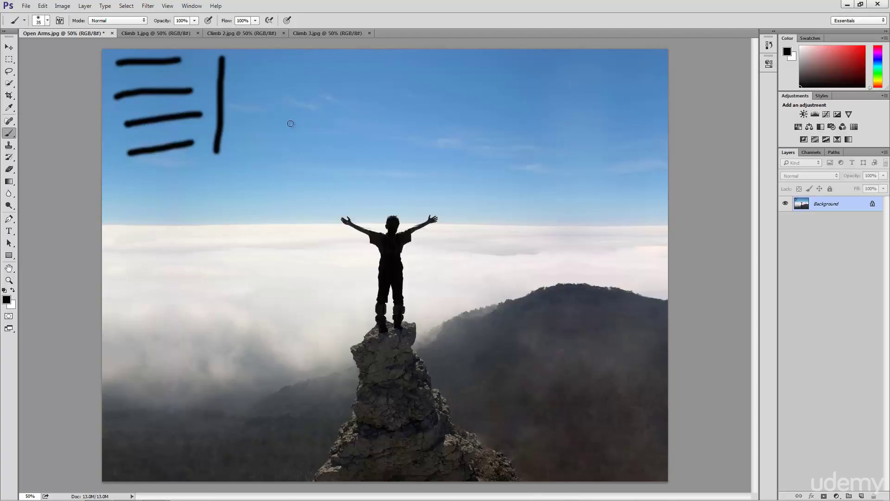
{"action": "key", "text": "ctrl+z"}
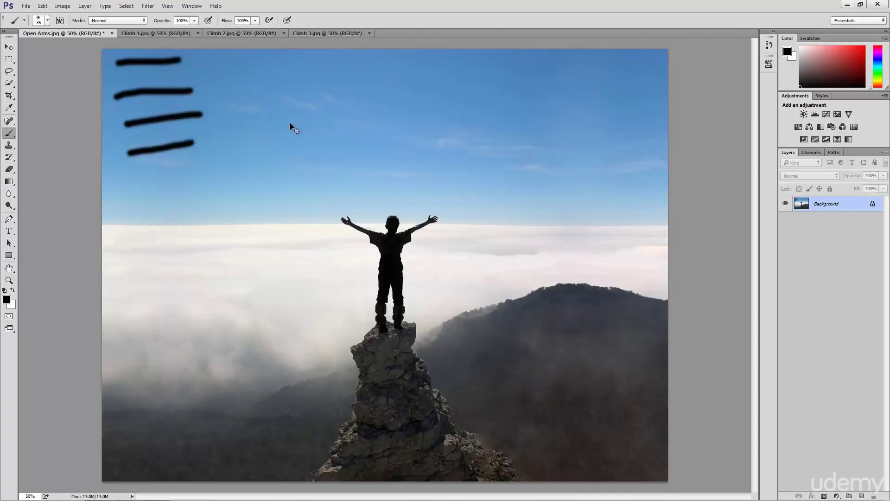
{"action": "key", "text": "ctrl+z"}
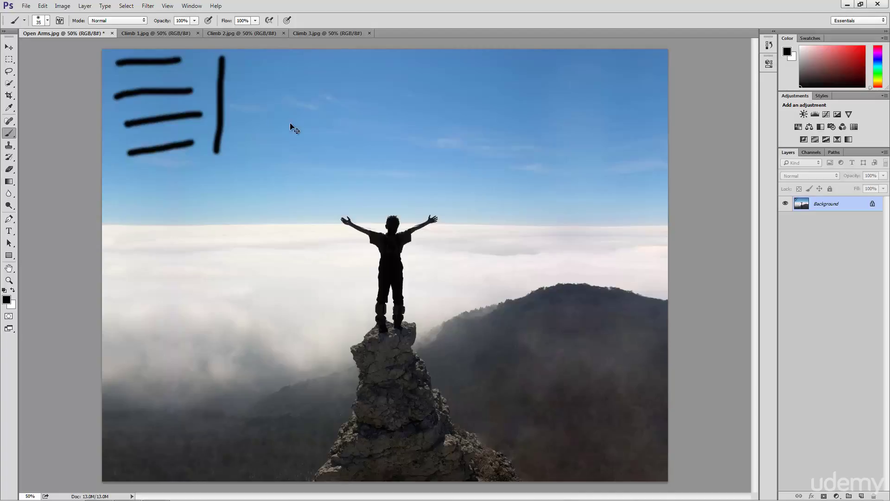
Step backward through all five brush strokes until the original photo is restored.
{"action": "key", "text": "ctrl+z"}
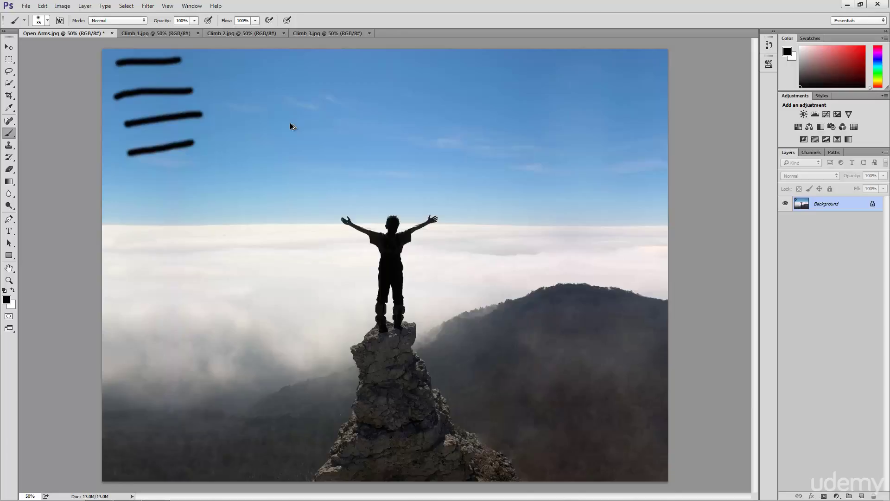
{"action": "key", "text": "ctrl+z"}
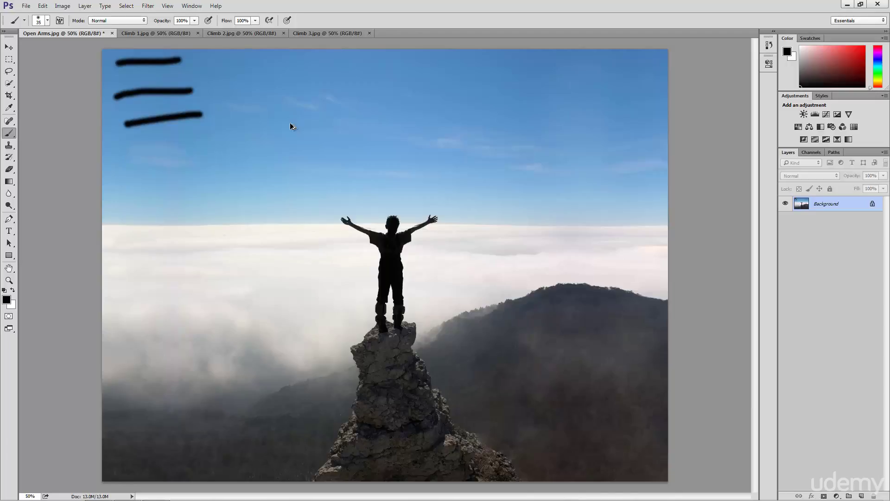
{"action": "key", "text": "ctrl+alt+z"}
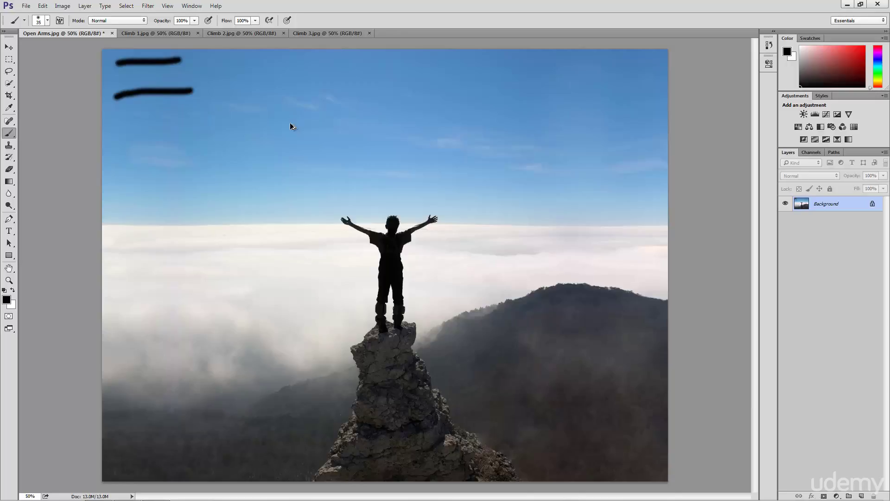
{"action": "key", "text": "ctrl+alt+z"}
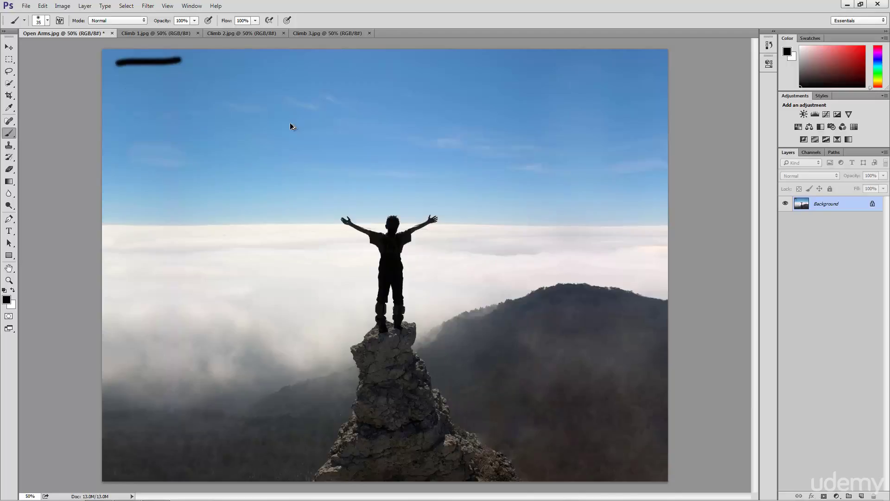
{"action": "key", "text": "ctrl+alt+z"}
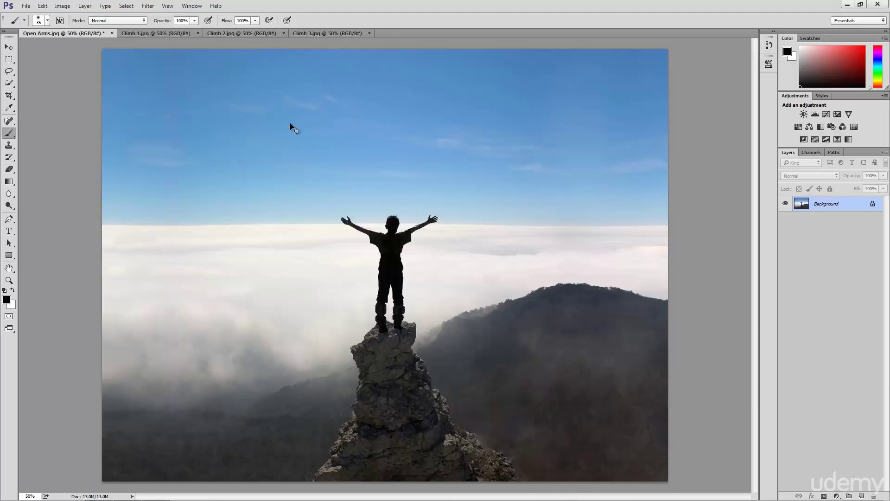
Step forward through the history to bring back all five brush strokes.
{"action": "key", "text": "ctrl+shift+z"}
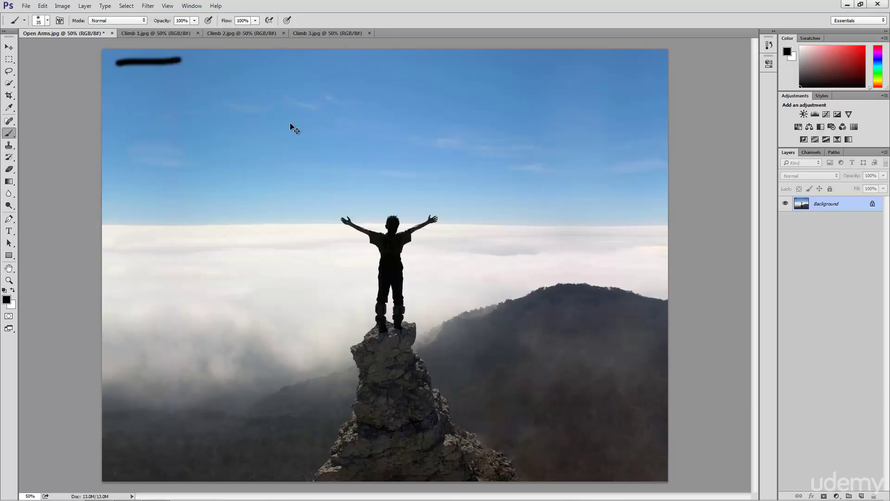
{"action": "key", "text": "ctrl+shift+z"}
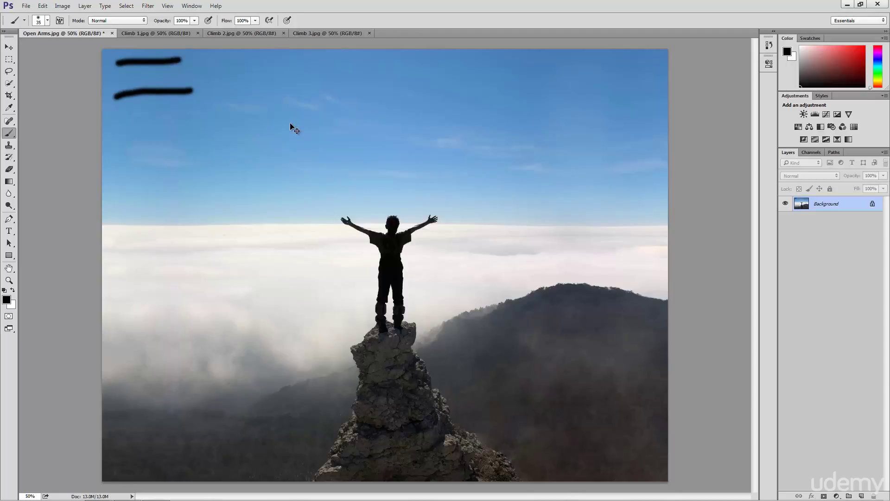
{"action": "key", "text": "ctrl+shift+z"}
{"action": "key", "text": "ctrl+shift+z"}
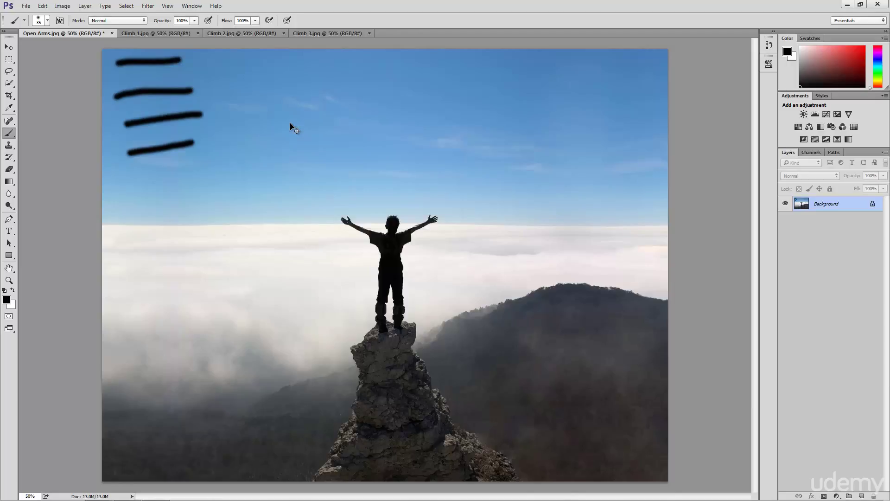
{"action": "key", "text": "ctrl+shift+z"}
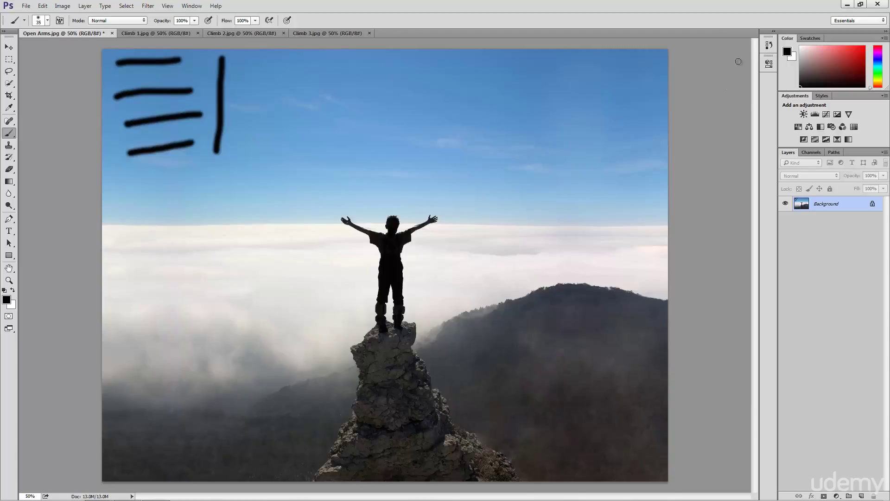
Show the History panel and enlarge it enough to list every recorded state.
{"action": "left_click", "coordinate": [769, 45]}
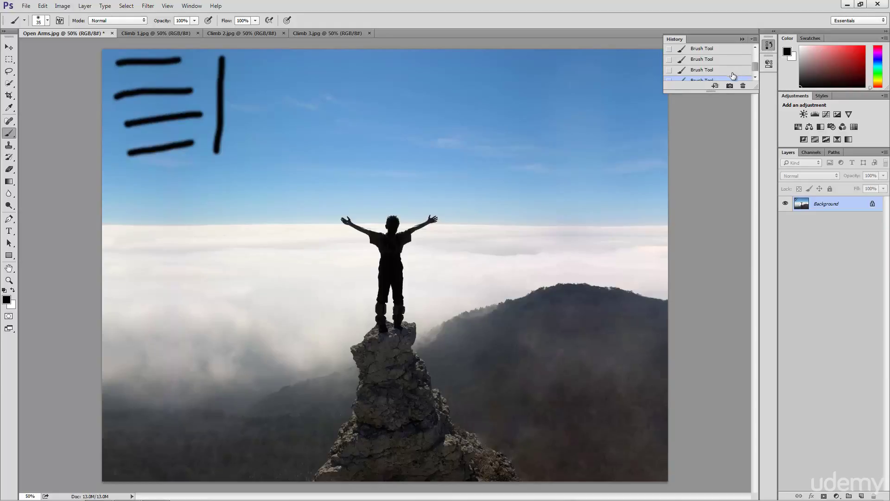
{"action": "left_click_drag", "start_coordinate": [710, 91], "coordinate": [705, 191]}
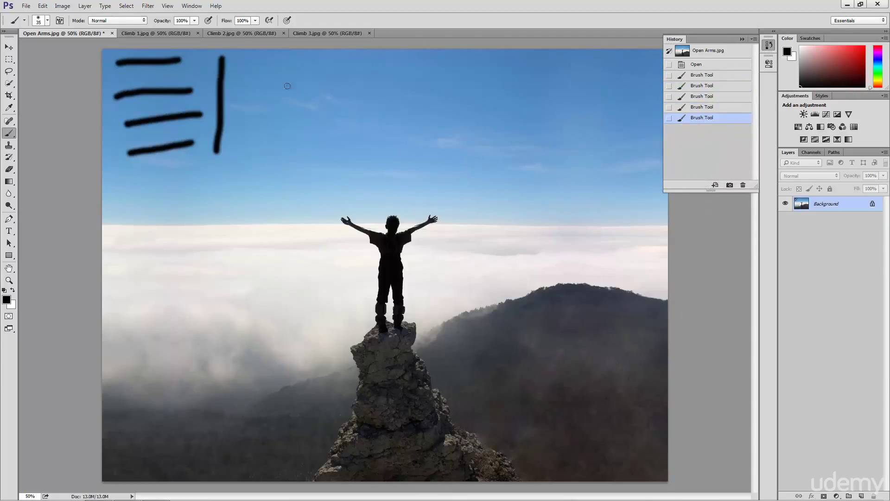
{"action": "left_click", "coordinate": [192, 6]}
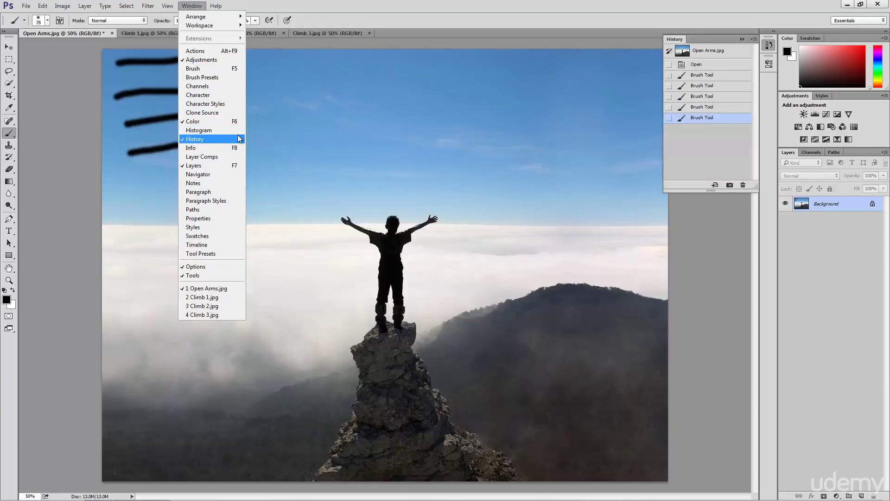
{"action": "left_click", "coordinate": [308, 132]}
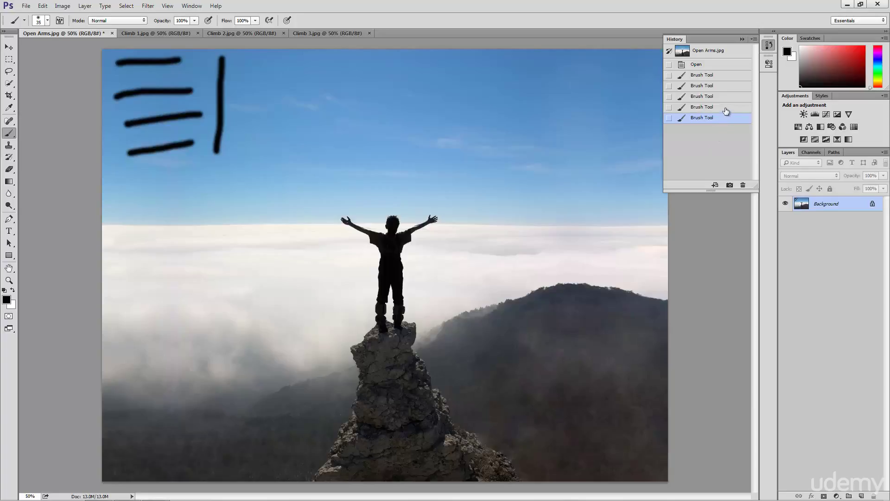
Compare the recorded history states by switching between the original image snapshot and the individual brush strokes.
{"action": "left_click", "coordinate": [730, 56]}
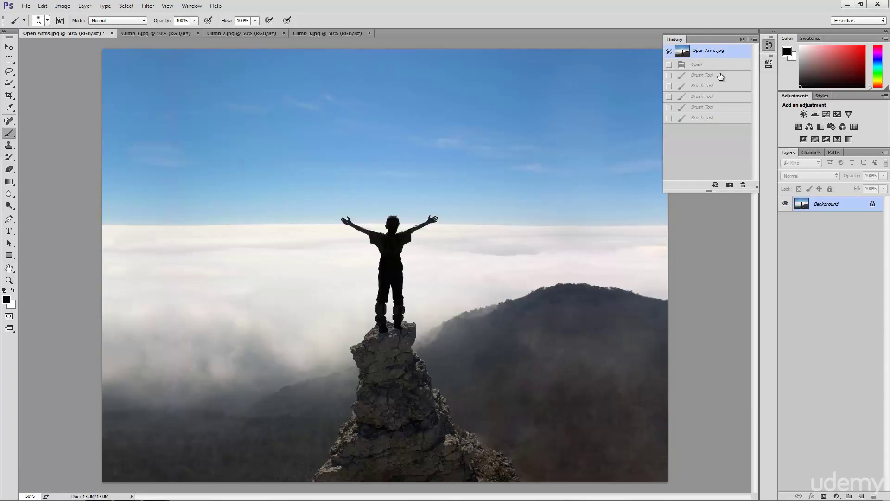
{"action": "left_click", "coordinate": [721, 75]}
{"action": "left_click", "coordinate": [717, 109]}
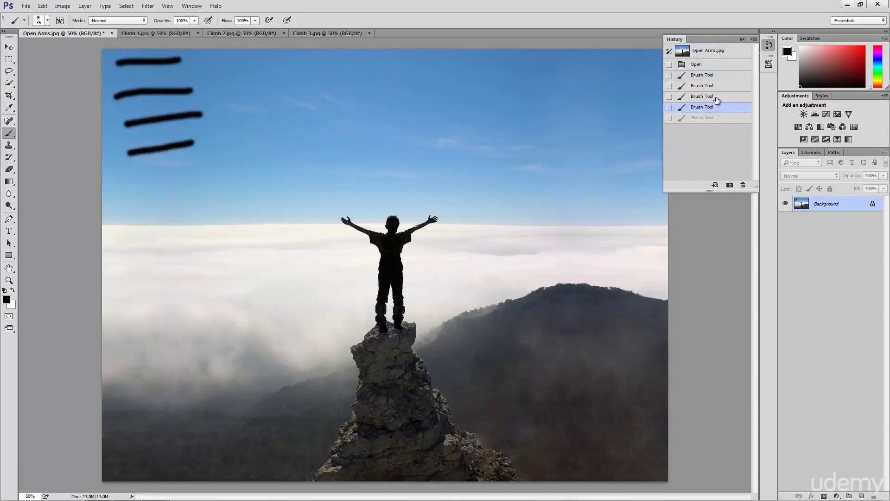
{"action": "left_click", "coordinate": [718, 86]}
{"action": "left_click", "coordinate": [718, 97]}
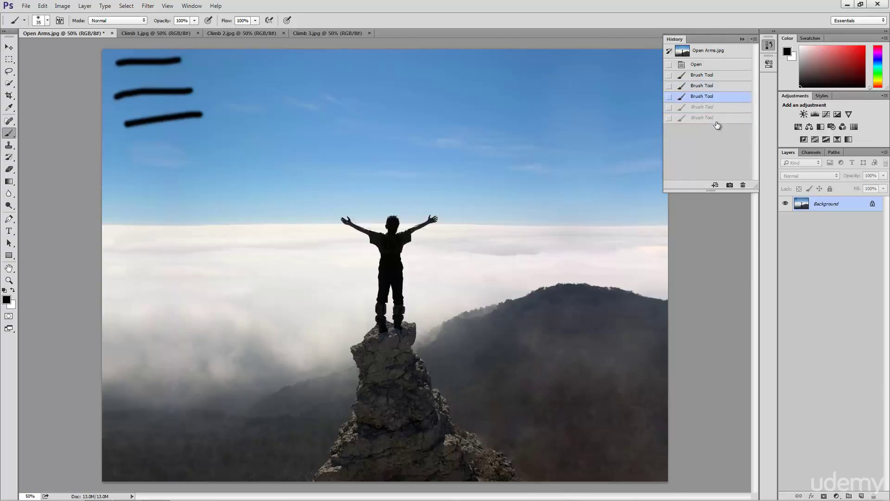
{"action": "left_click", "coordinate": [716, 119]}
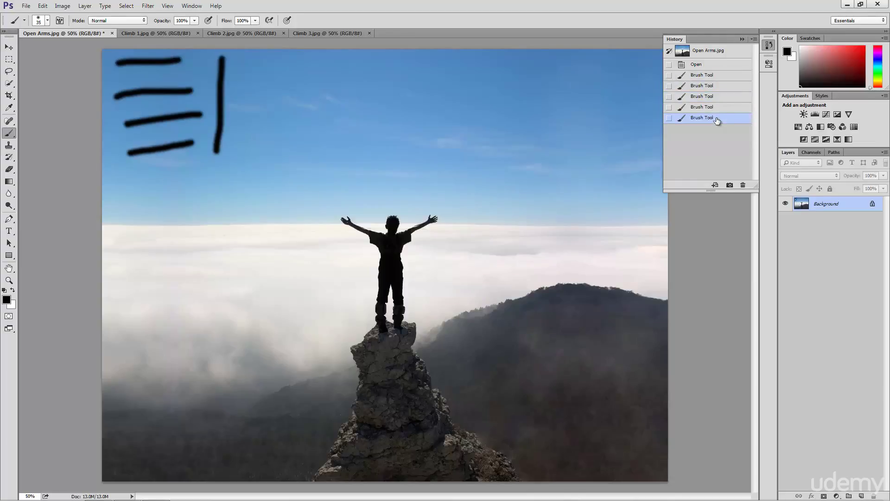
Return to the second brush stroke's history state, paint a horizontal stroke just above the horizon, and save the result as a snapshot.
{"action": "left_click", "coordinate": [712, 86]}
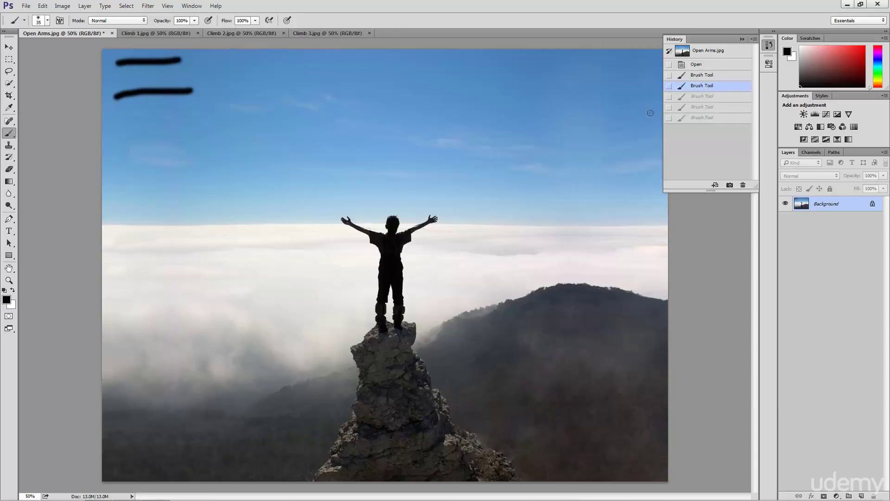
{"action": "left_click_drag", "start_coordinate": [116, 213], "coordinate": [221, 210]}
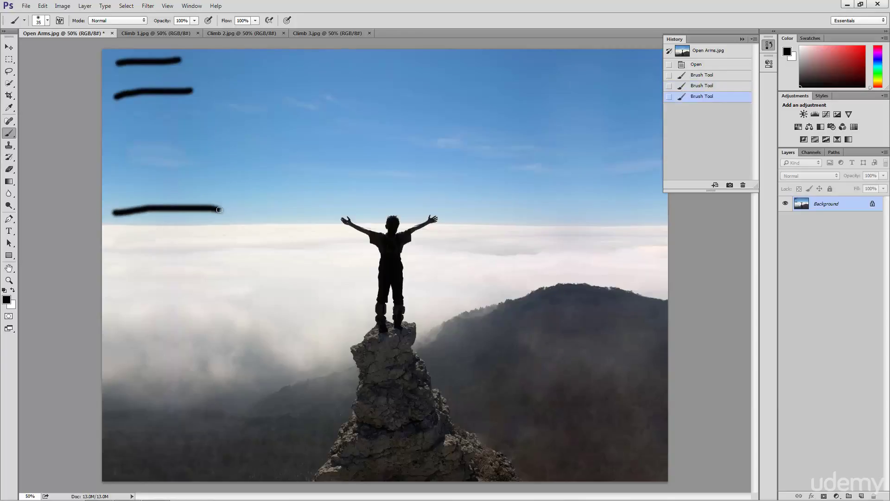
{"action": "left_click", "coordinate": [730, 185]}
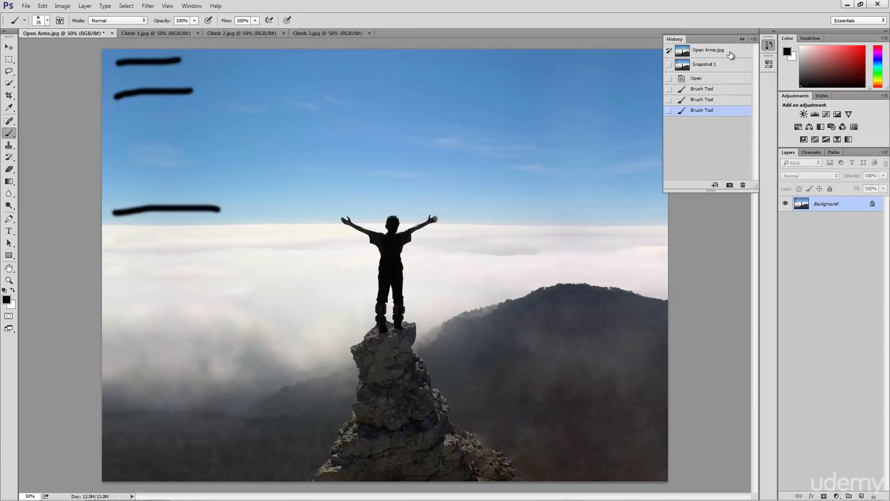
Revert to the original Open Arms.jpg snapshot and paint four vertical black strokes in the left part of the sky.
{"action": "left_click", "coordinate": [730, 55]}
{"action": "left_click", "coordinate": [129, 127]}
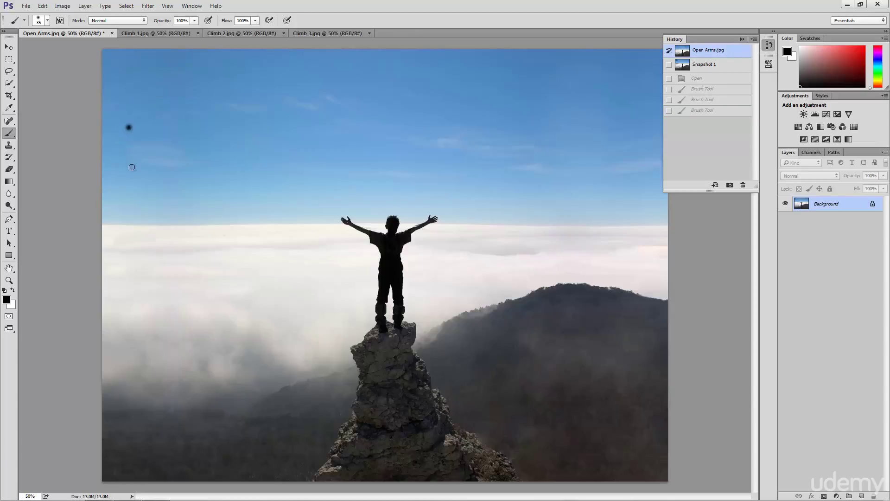
{"action": "left_click_drag", "start_coordinate": [132, 167], "coordinate": [133, 192]}
{"action": "left_click_drag", "start_coordinate": [155, 115], "coordinate": [156, 190]}
{"action": "left_click_drag", "start_coordinate": [187, 114], "coordinate": [184, 183]}
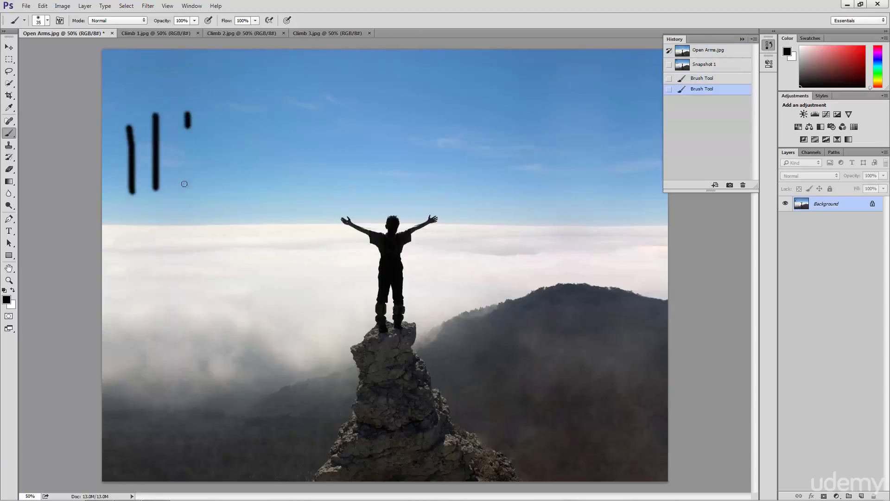
{"action": "left_click_drag", "start_coordinate": [211, 119], "coordinate": [206, 195]}
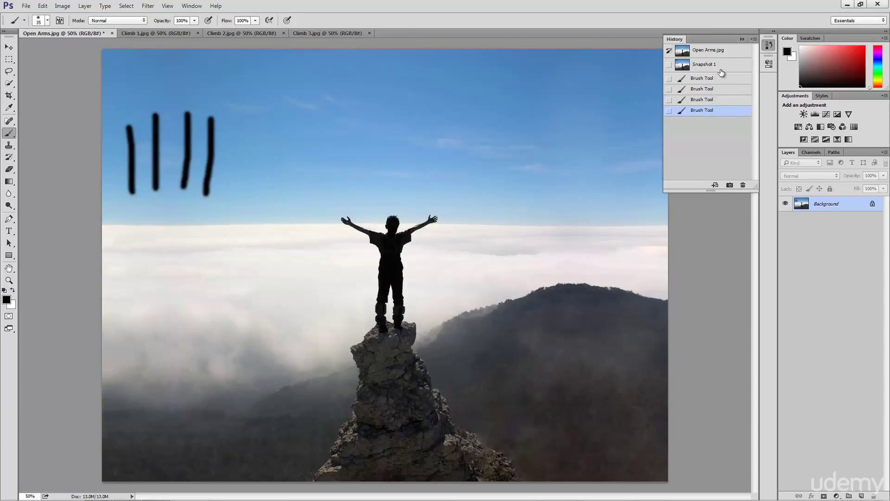
Restore Snapshot 1 and paint seven vertical black strokes side by side between the second and third horizontal strokes.
{"action": "left_click", "coordinate": [704, 65]}
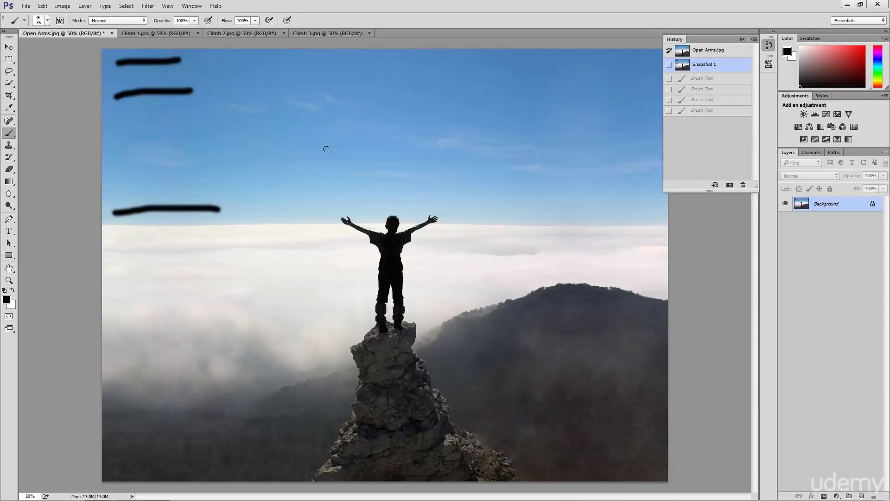
{"action": "left_click", "coordinate": [123, 122]}
{"action": "left_click_drag", "start_coordinate": [123, 121], "coordinate": [123, 190]}
{"action": "left_click_drag", "start_coordinate": [147, 110], "coordinate": [147, 181]}
{"action": "mouse_move", "coordinate": [171, 116]}
{"action": "left_mouse_down"}
{"action": "mouse_move", "coordinate": [171, 190]}
{"action": "mouse_move", "coordinate": [190, 131]}
{"action": "mouse_move", "coordinate": [188, 187]}
{"action": "left_mouse_up"}
{"action": "mouse_move", "coordinate": [209, 113]}
{"action": "left_mouse_down"}
{"action": "mouse_move", "coordinate": [205, 186]}
{"action": "mouse_move", "coordinate": [228, 121]}
{"action": "mouse_move", "coordinate": [227, 190]}
{"action": "left_mouse_up"}
{"action": "left_click_drag", "start_coordinate": [240, 112], "coordinate": [240, 190]}
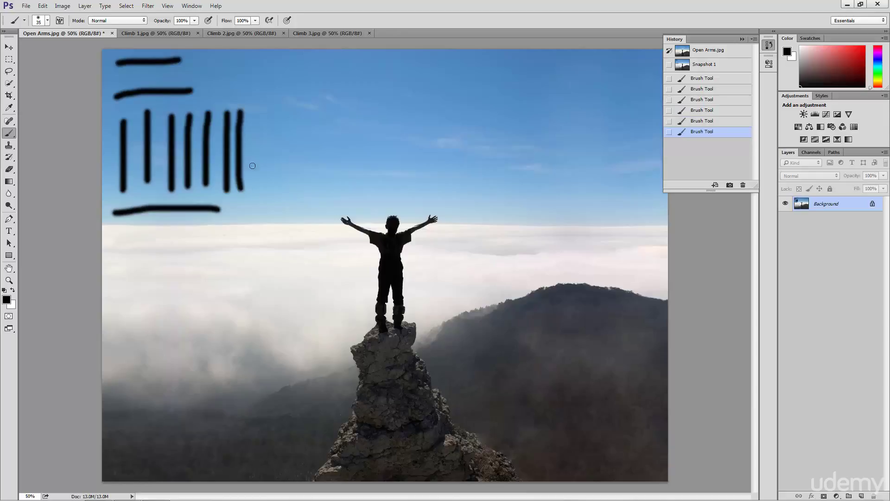
Paint five more vertical black strokes to the right of the existing row in the sky and lengthen the history list.
{"action": "left_click_drag", "start_coordinate": [261, 112], "coordinate": [262, 188]}
{"action": "mouse_move", "coordinate": [284, 112]}
{"action": "left_mouse_down"}
{"action": "mouse_move", "coordinate": [284, 187]}
{"action": "mouse_move", "coordinate": [304, 175]}
{"action": "mouse_move", "coordinate": [306, 195]}
{"action": "left_mouse_up"}
{"action": "left_click_drag", "start_coordinate": [332, 111], "coordinate": [331, 199]}
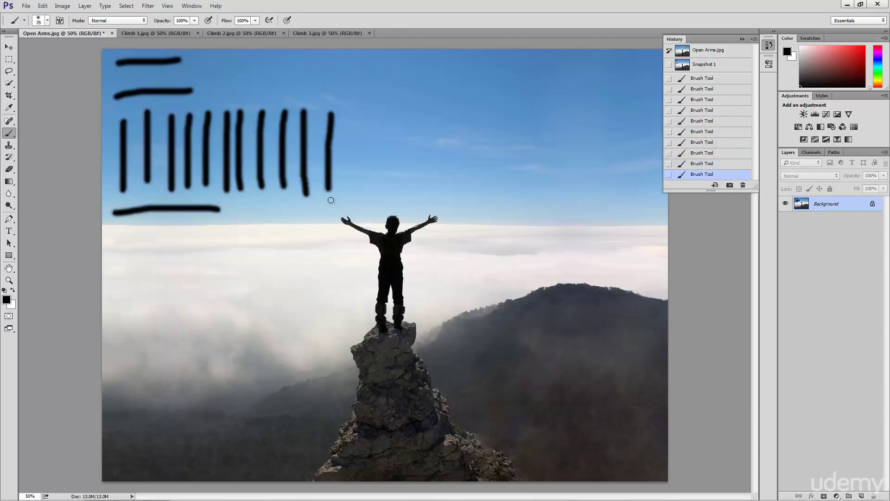
{"action": "left_click_drag", "start_coordinate": [356, 104], "coordinate": [351, 195]}
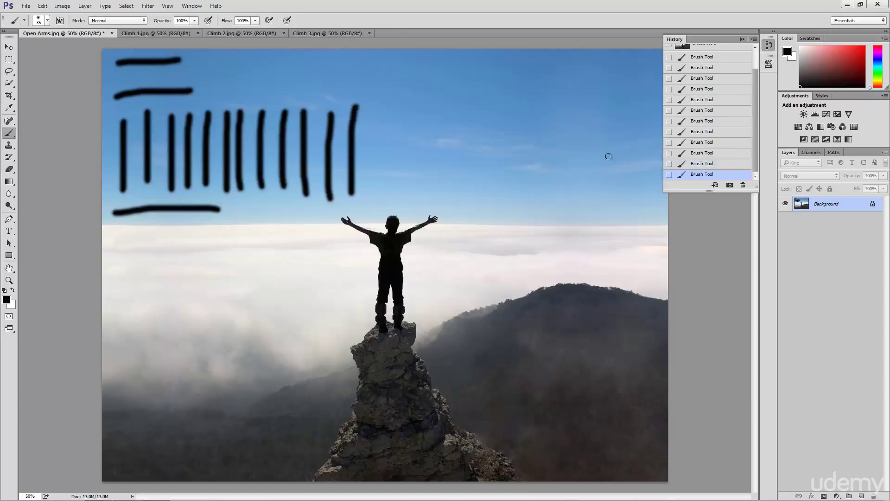
{"action": "mouse_move", "coordinate": [755, 151]}
{"action": "left_mouse_down"}
{"action": "mouse_move", "coordinate": [755, 119]}
{"action": "mouse_move", "coordinate": [755, 165]}
{"action": "left_mouse_up"}
{"action": "left_click_drag", "start_coordinate": [712, 190], "coordinate": [716, 283]}
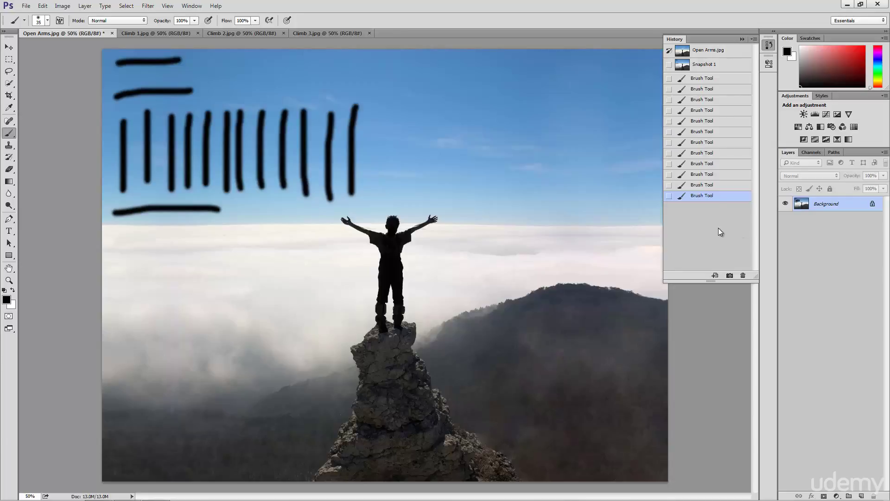
Set the maximum number of history states to 20 in the Performance preferences.
{"action": "left_click", "coordinate": [42, 8]}
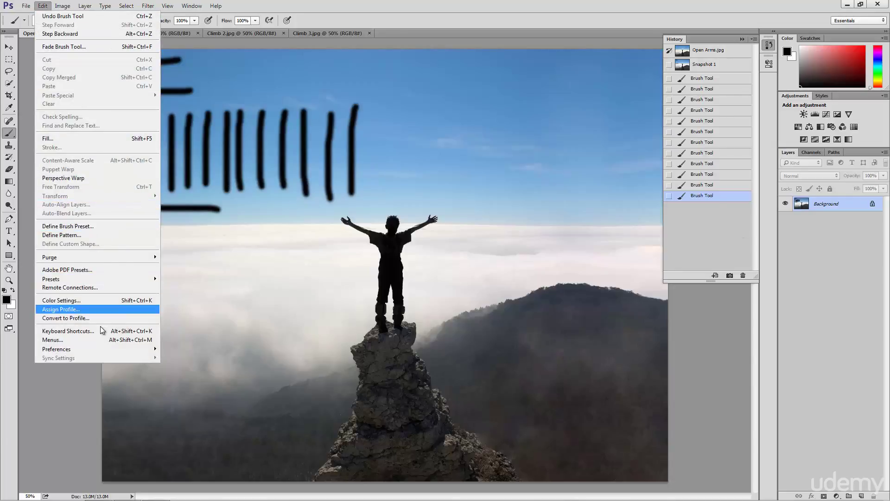
{"action": "mouse_move", "coordinate": [105, 346]}
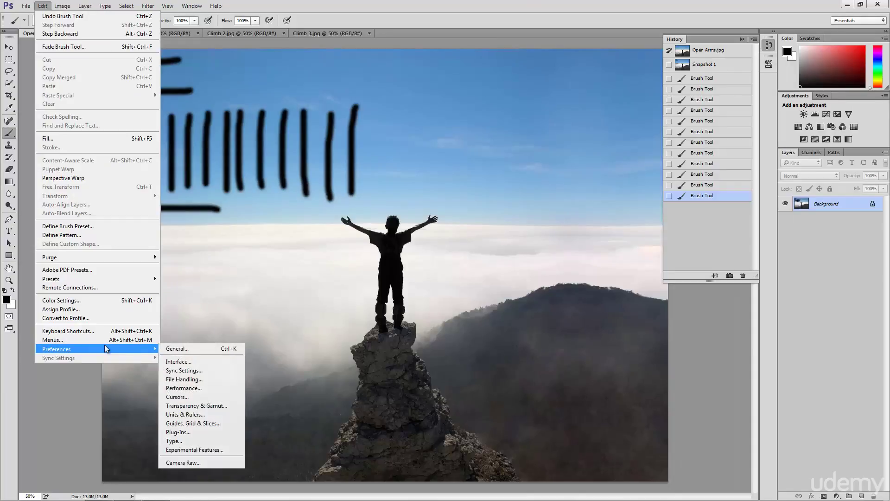
{"action": "left_click", "coordinate": [198, 388]}
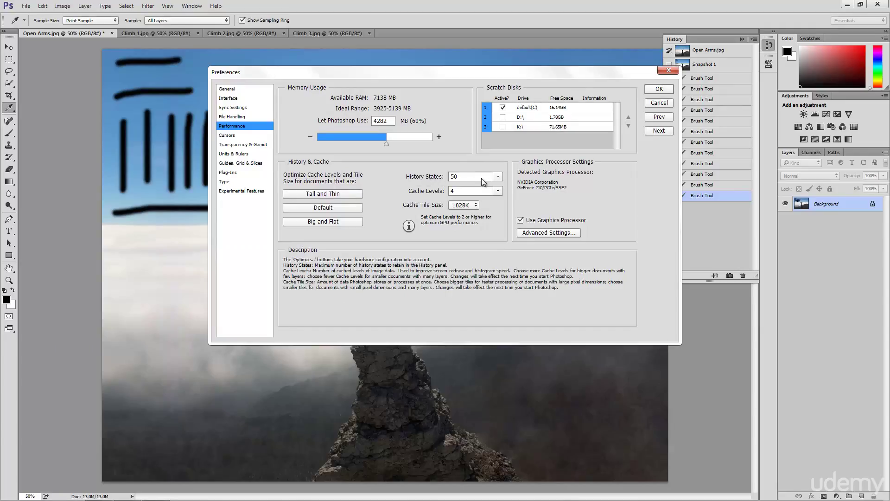
{"action": "left_click_drag", "start_coordinate": [498, 178], "coordinate": [530, 193]}
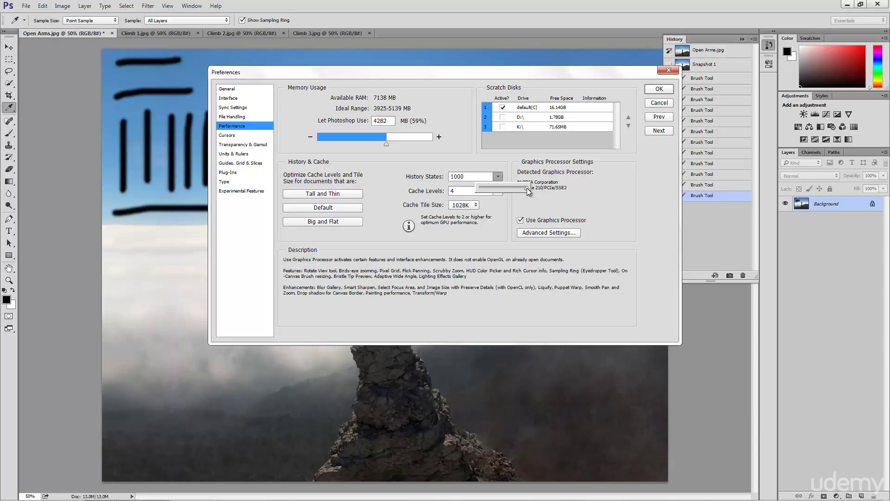
{"action": "left_click_drag", "start_coordinate": [528, 191], "coordinate": [488, 190]}
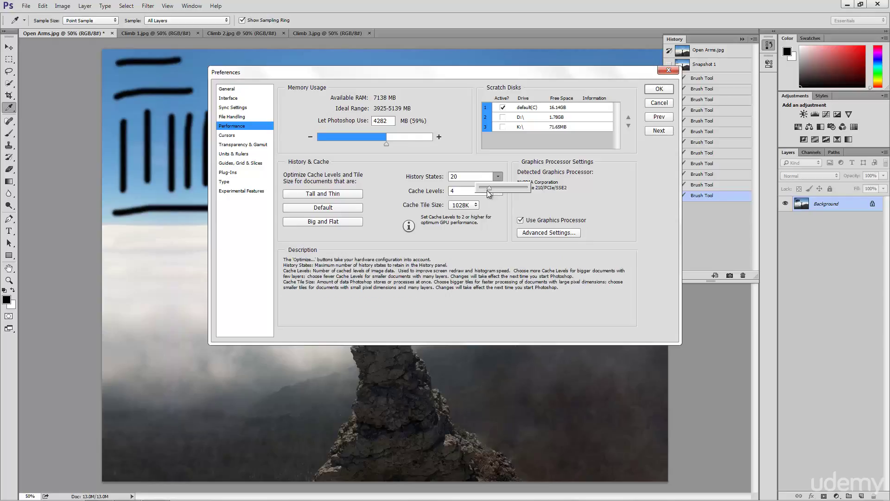
{"action": "left_click", "coordinate": [658, 92]}
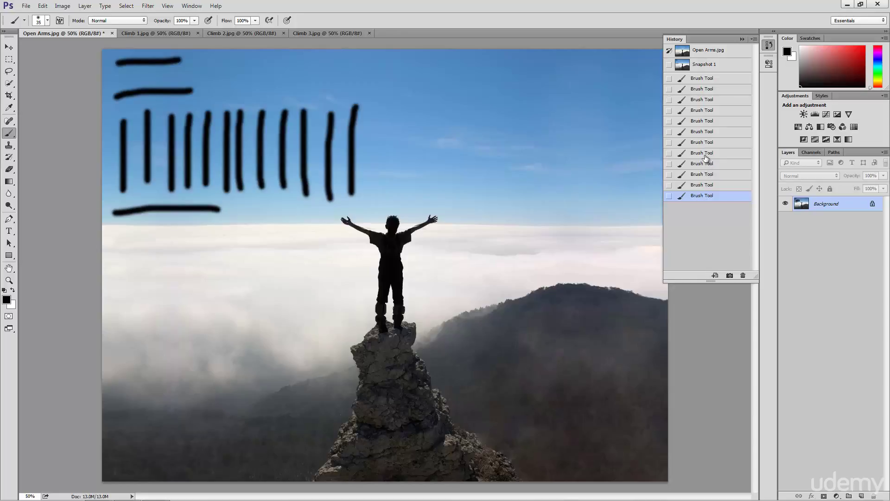
Delete the brush stroke states and Snapshot 1 from the history, leaving only the original Open Arms.jpg snapshot.
{"action": "left_click_drag", "start_coordinate": [705, 160], "coordinate": [743, 276]}
{"action": "mouse_move", "coordinate": [714, 113]}
{"action": "left_mouse_down"}
{"action": "mouse_move", "coordinate": [711, 144]}
{"action": "mouse_move", "coordinate": [742, 276]}
{"action": "mouse_move", "coordinate": [715, 103]}
{"action": "mouse_move", "coordinate": [718, 253]}
{"action": "mouse_move", "coordinate": [741, 275]}
{"action": "left_mouse_up"}
{"action": "mouse_move", "coordinate": [709, 66]}
{"action": "left_mouse_down"}
{"action": "mouse_move", "coordinate": [721, 260]}
{"action": "mouse_move", "coordinate": [743, 274]}
{"action": "left_mouse_up"}
{"action": "left_click_drag", "start_coordinate": [712, 75], "coordinate": [743, 276]}
{"action": "left_click_drag", "start_coordinate": [718, 67], "coordinate": [743, 275]}
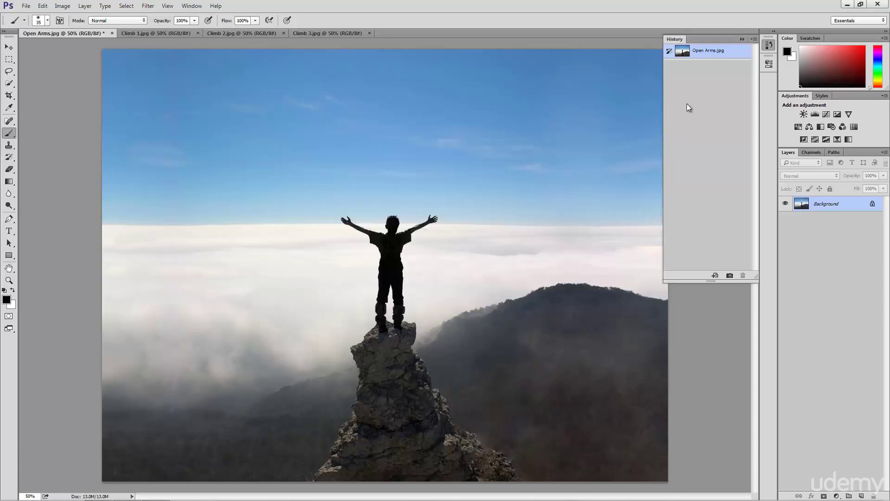
Show the Actions panel, expand the Default Actions set with Sepia Toning collapsed, and lengthen the panel.
{"action": "left_click", "coordinate": [191, 7]}
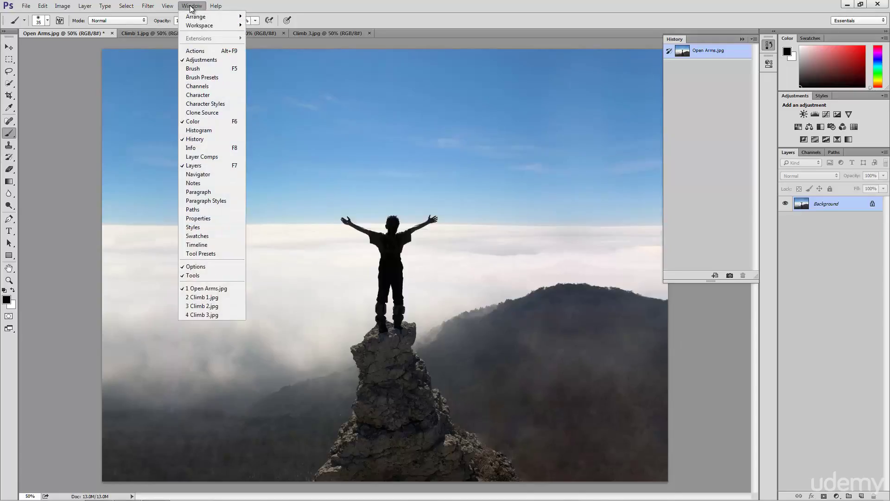
{"action": "left_click", "coordinate": [195, 51]}
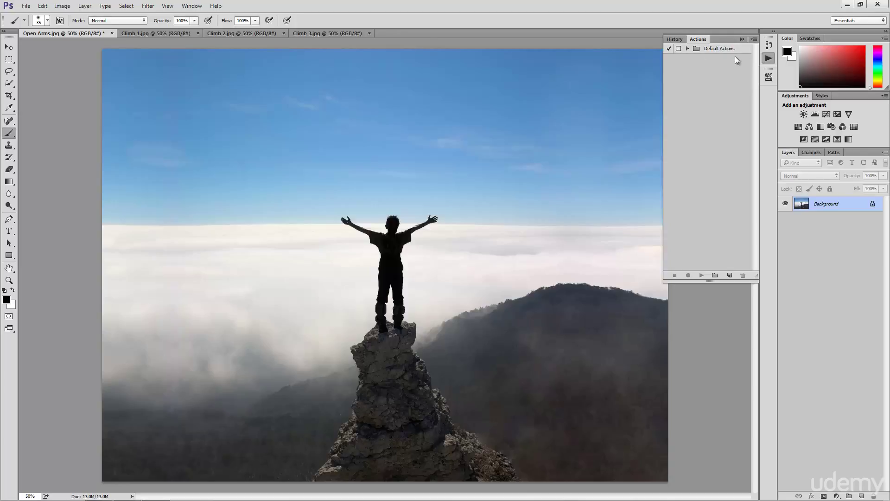
{"action": "left_click", "coordinate": [688, 49]}
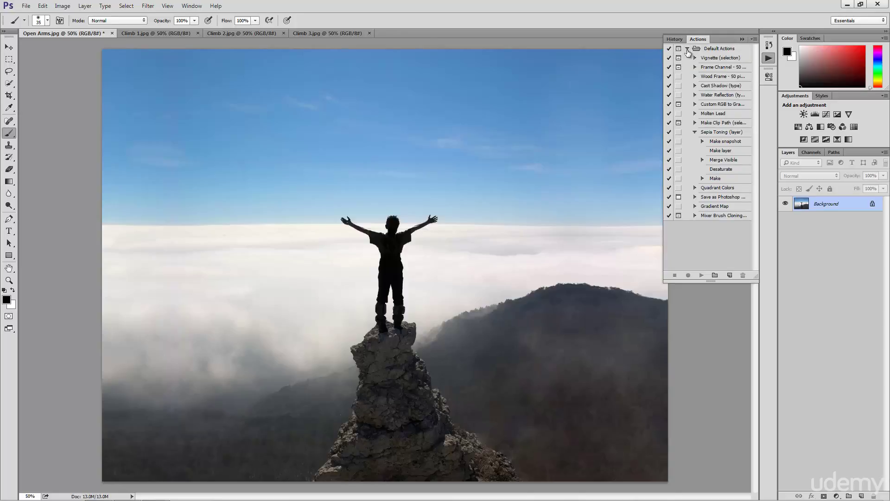
{"action": "left_click", "coordinate": [695, 132]}
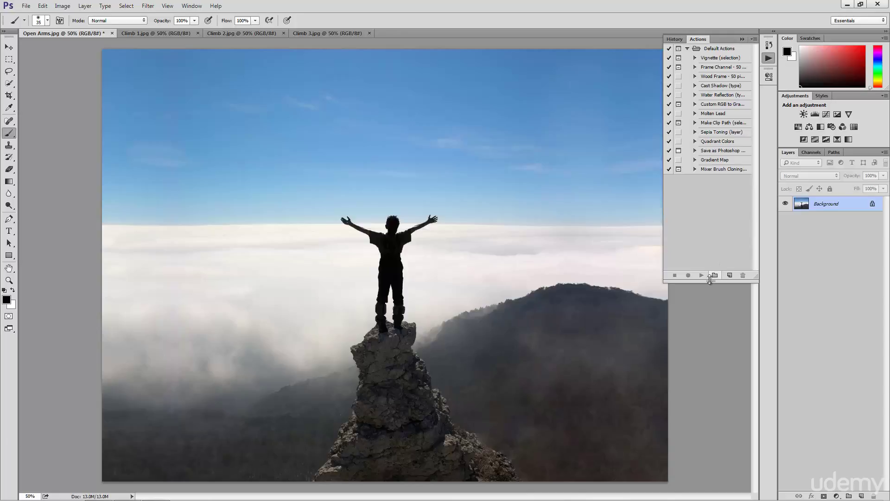
{"action": "mouse_move", "coordinate": [711, 281]}
{"action": "left_mouse_down"}
{"action": "mouse_move", "coordinate": [721, 171]}
{"action": "mouse_move", "coordinate": [709, 200]}
{"action": "mouse_move", "coordinate": [705, 338]}
{"action": "left_mouse_up"}
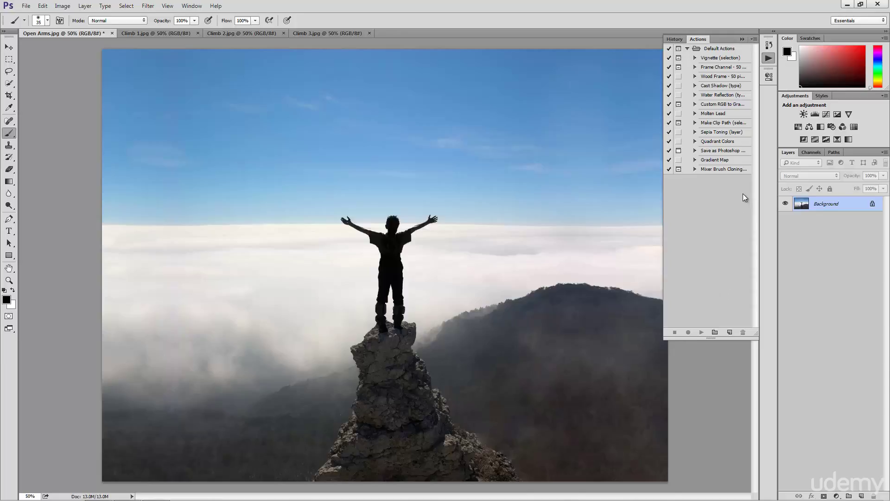
Run the Sepia Toning (layer) action on Open Arms.jpg and inspect the new layer and Hue/Saturation adjustment it adds.
{"action": "left_click", "coordinate": [721, 133]}
{"action": "left_click", "coordinate": [702, 332]}
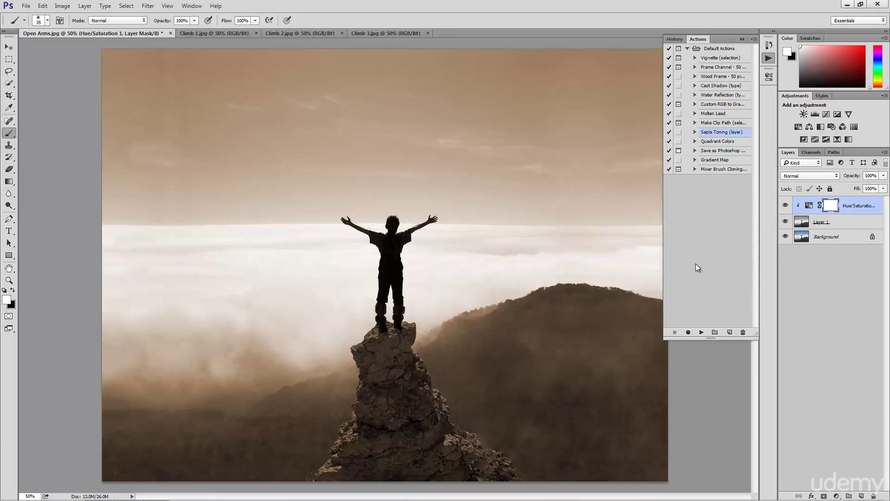
{"action": "left_click", "coordinate": [844, 227]}
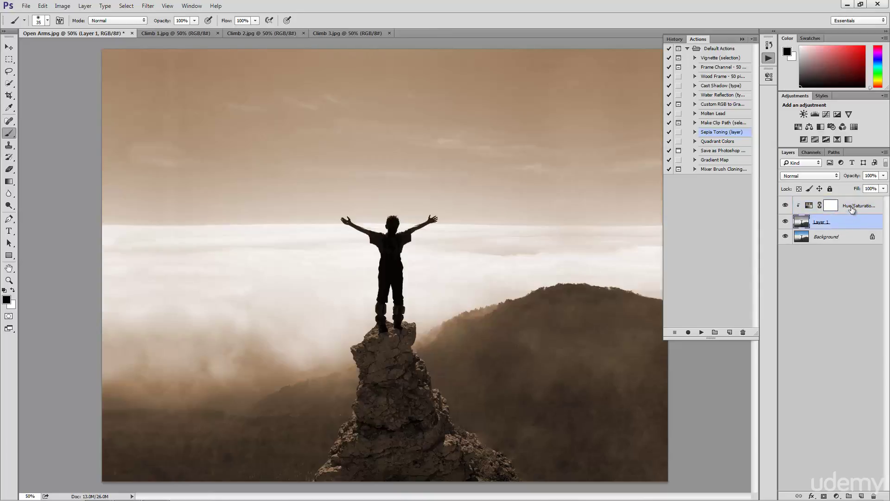
{"action": "left_click", "coordinate": [852, 207]}
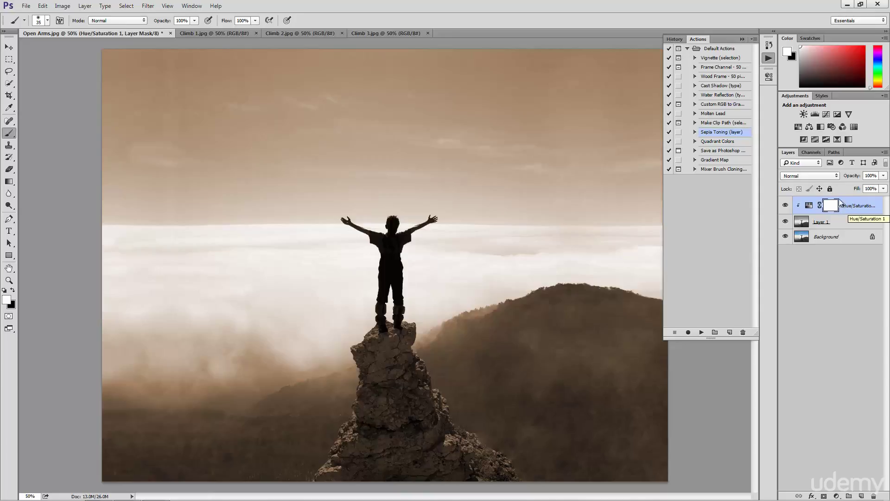
Compare the image before and after the action by switching between Snapshot 1 and the Hue/Saturation 1 Layer history state.
{"action": "left_click", "coordinate": [674, 40]}
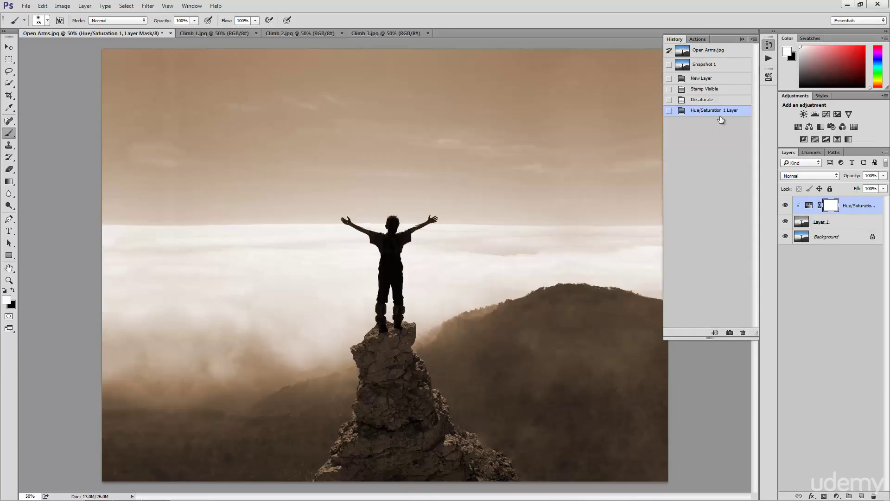
{"action": "left_click", "coordinate": [722, 70]}
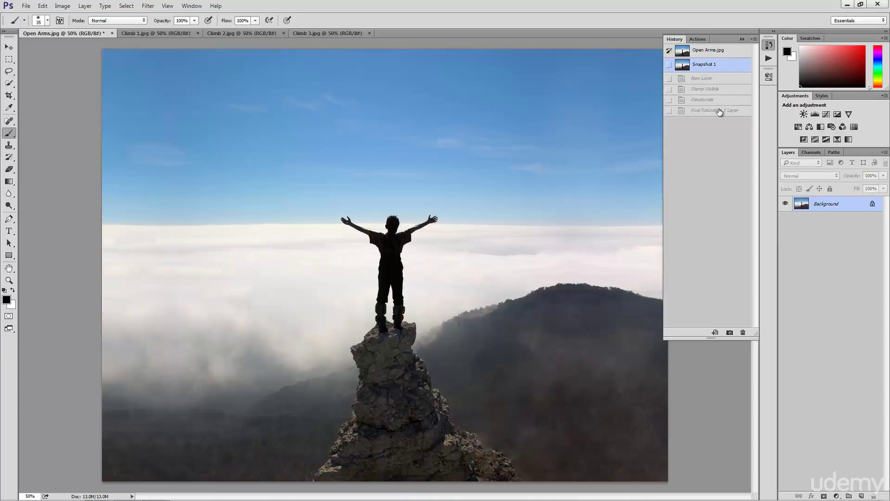
{"action": "left_click", "coordinate": [719, 110]}
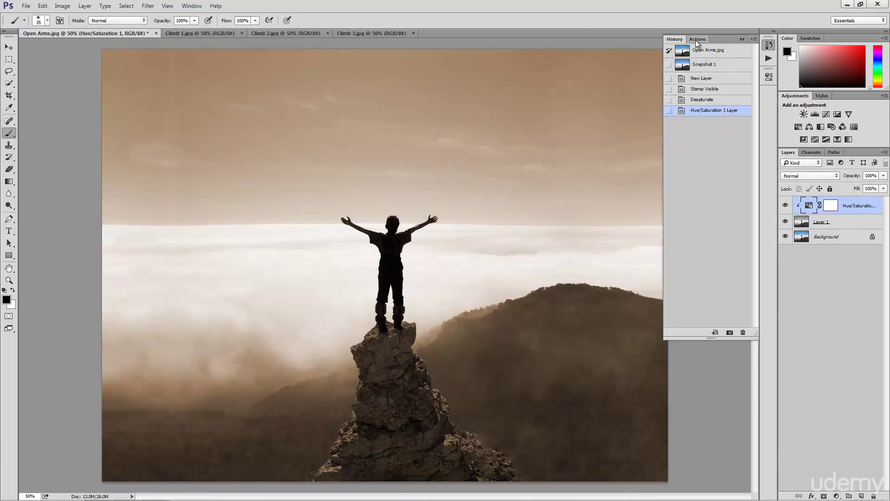
Review the recorded steps of the Sepia Toning (layer) action, including the Make step's adjustment settings, in a widened Actions panel.
{"action": "left_click", "coordinate": [770, 58]}
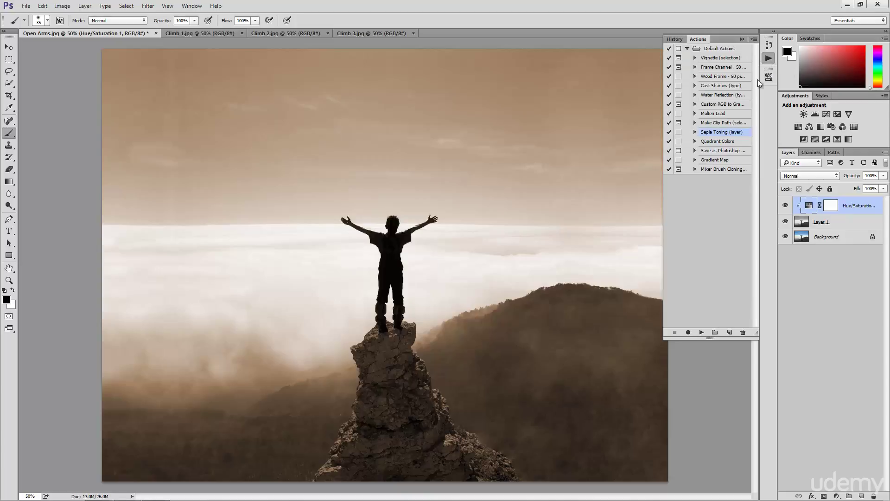
{"action": "left_click", "coordinate": [695, 132]}
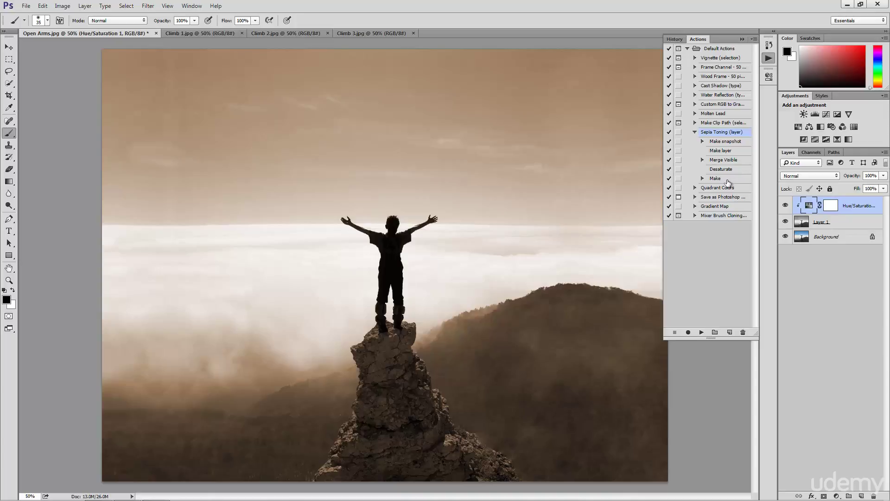
{"action": "left_click", "coordinate": [702, 179]}
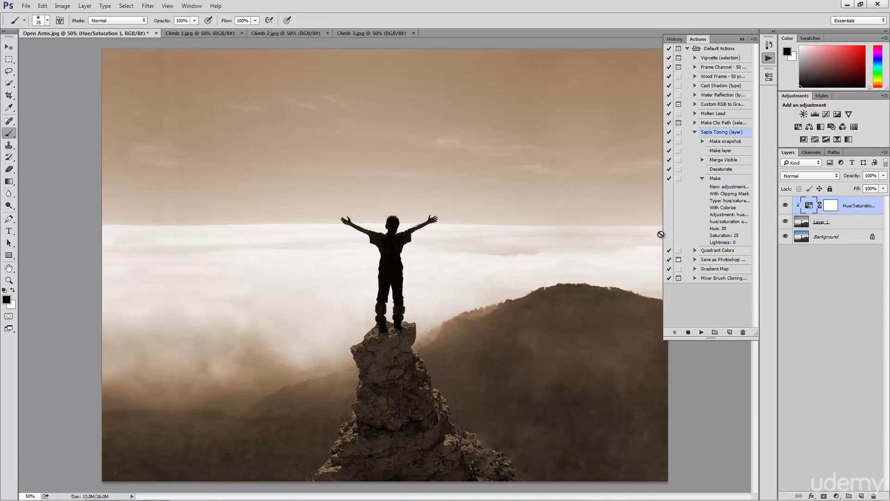
{"action": "left_click_drag", "start_coordinate": [664, 237], "coordinate": [603, 237]}
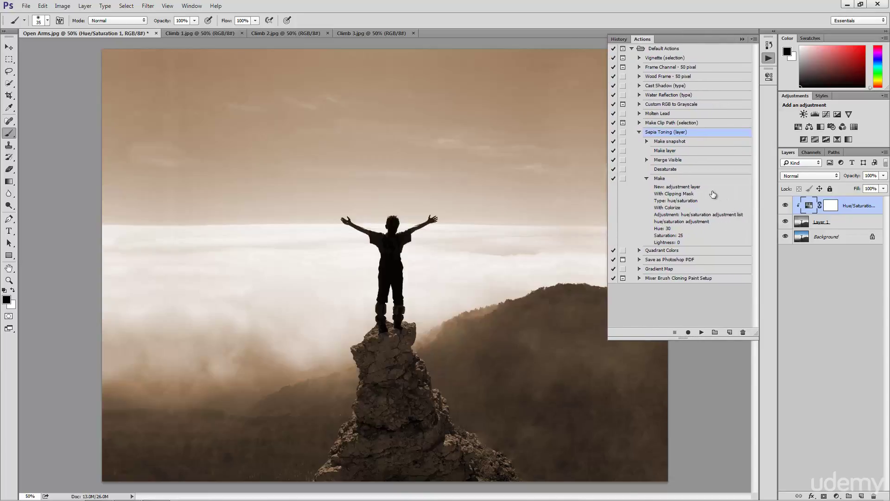
{"action": "left_click", "coordinate": [677, 161]}
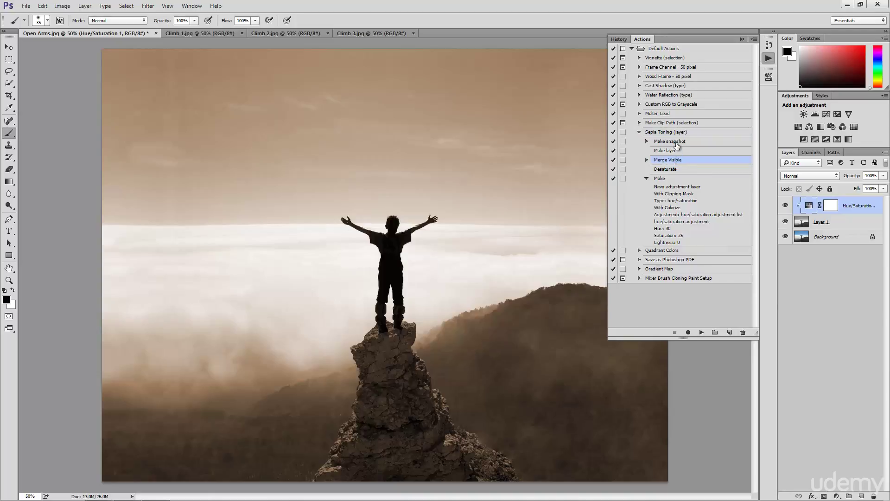
{"action": "left_click", "coordinate": [676, 143]}
{"action": "left_click", "coordinate": [676, 151]}
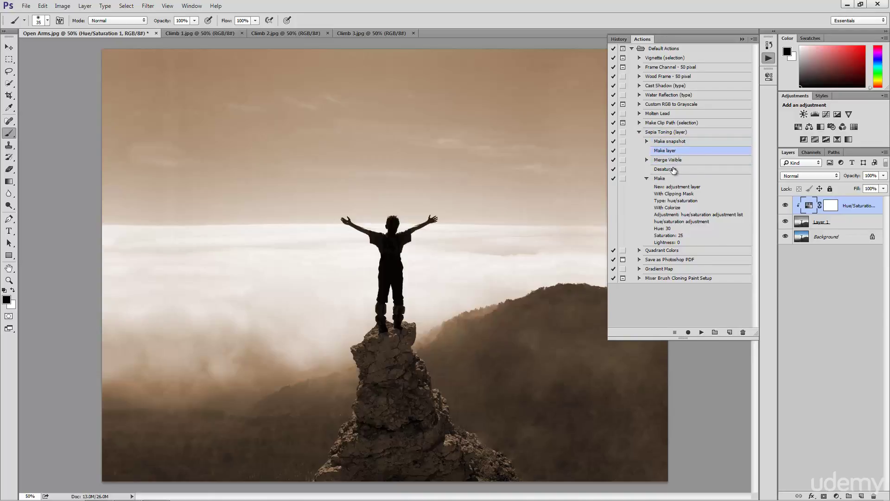
{"action": "left_click", "coordinate": [674, 170]}
{"action": "left_click", "coordinate": [647, 178]}
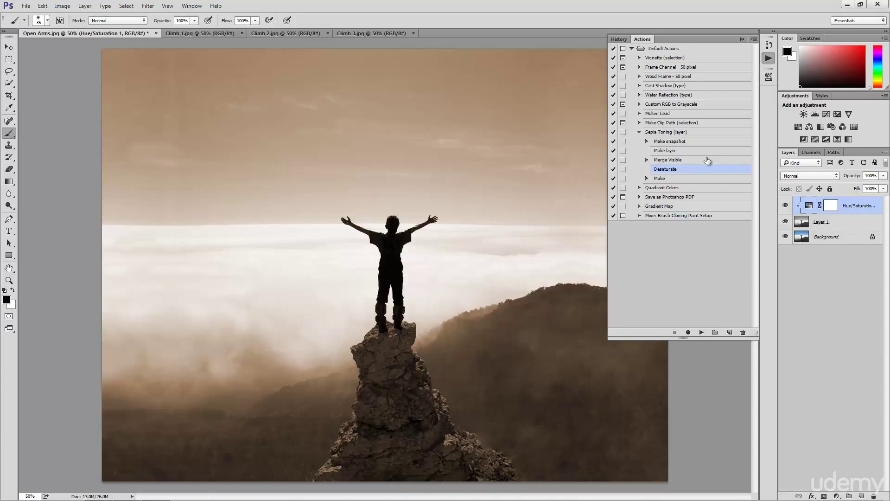
Close Open Arms.jpg and discard its changes.
{"action": "left_click", "coordinate": [708, 243]}
{"action": "left_click", "coordinate": [156, 33]}
{"action": "left_click", "coordinate": [452, 191]}
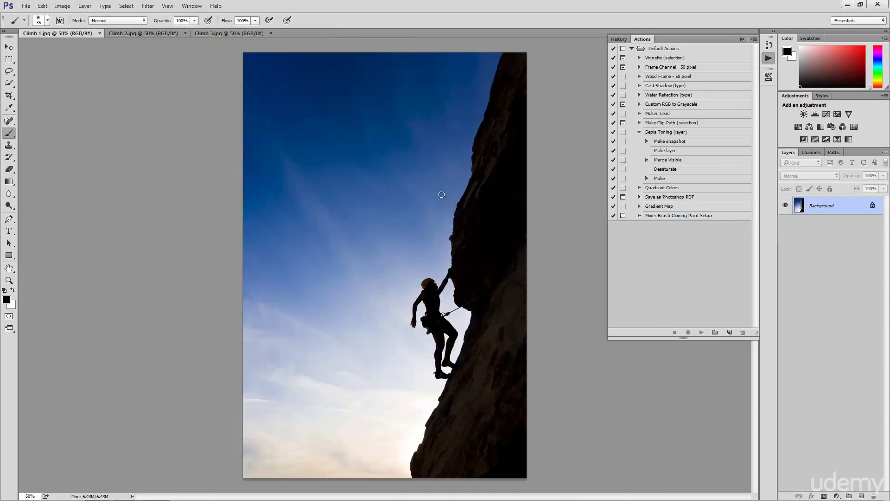
Look through the three open climbing images, Climb 2.jpg, Climb 3.jpg and Climb 1.jpg, to compare their formats.
{"action": "left_click", "coordinate": [154, 34]}
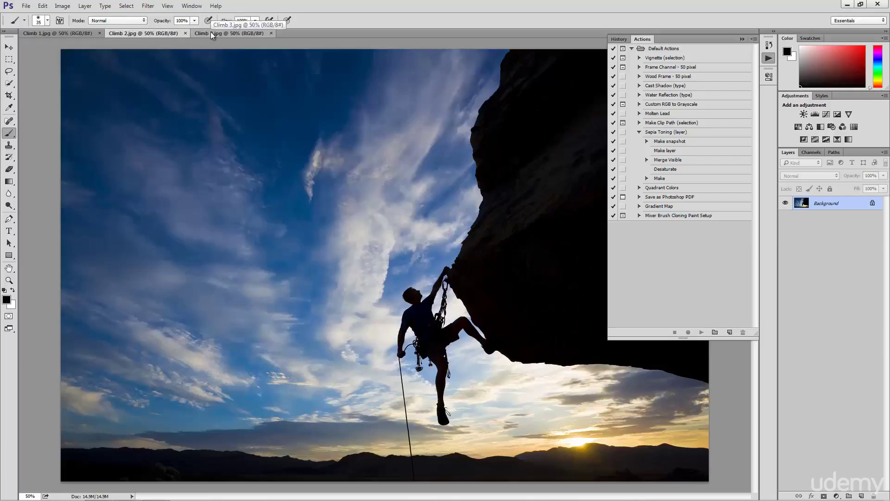
{"action": "left_click", "coordinate": [211, 35]}
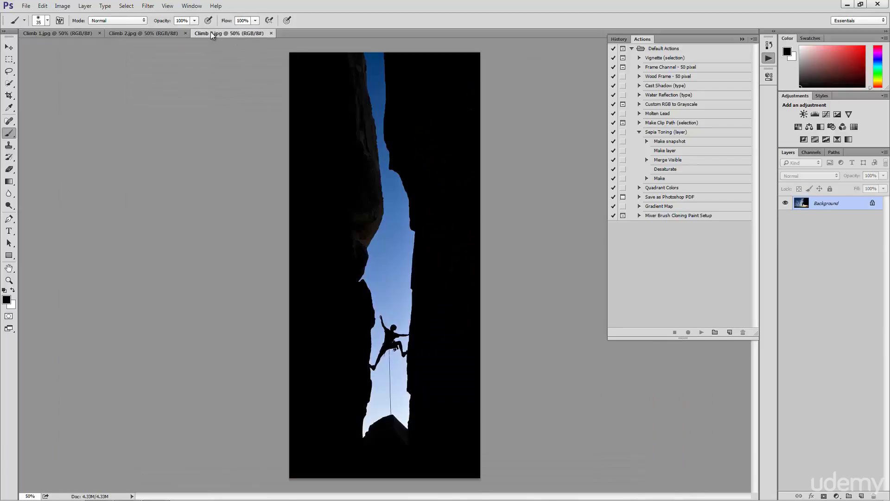
{"action": "left_click", "coordinate": [168, 34]}
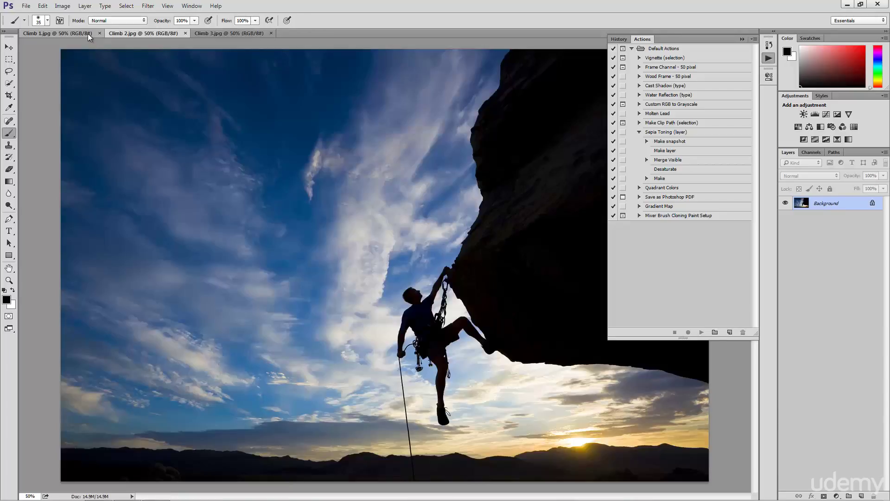
{"action": "left_click", "coordinate": [88, 33]}
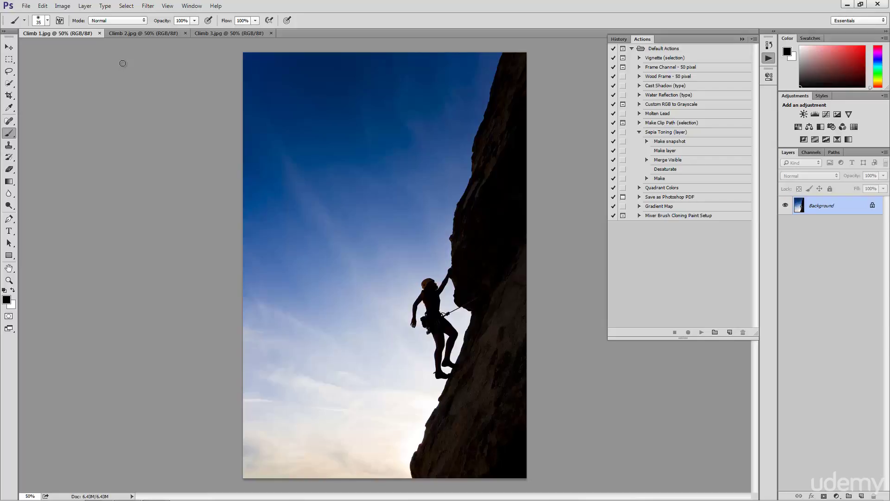
Check the canvas size of Climb 3.jpg in pixels and leave the Canvas Size settings without applying anything.
{"action": "left_click", "coordinate": [210, 36]}
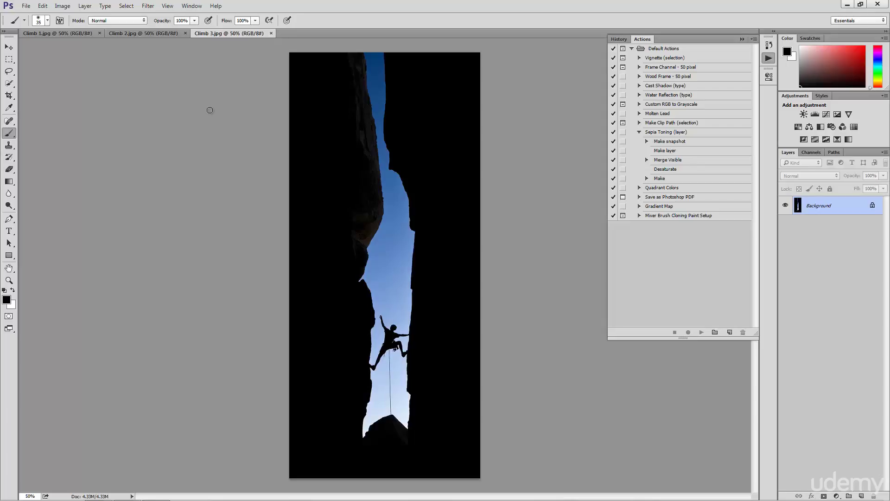
{"action": "left_click", "coordinate": [72, 9]}
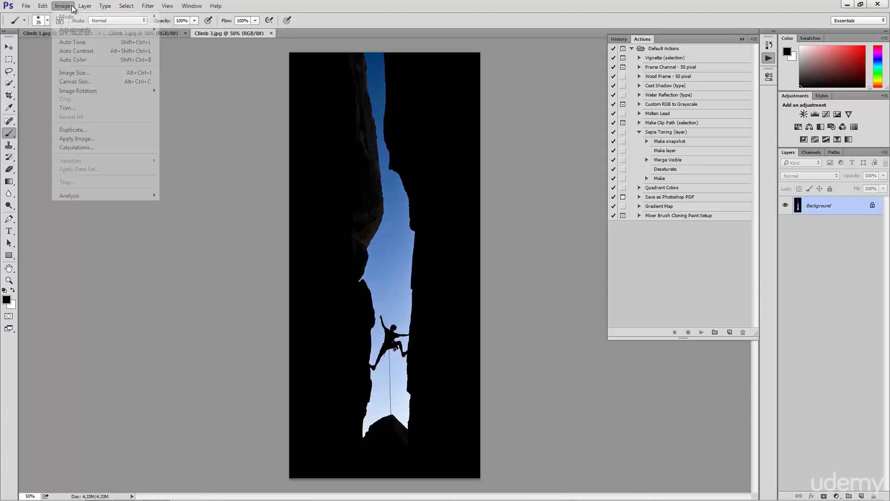
{"action": "left_click", "coordinate": [80, 81]}
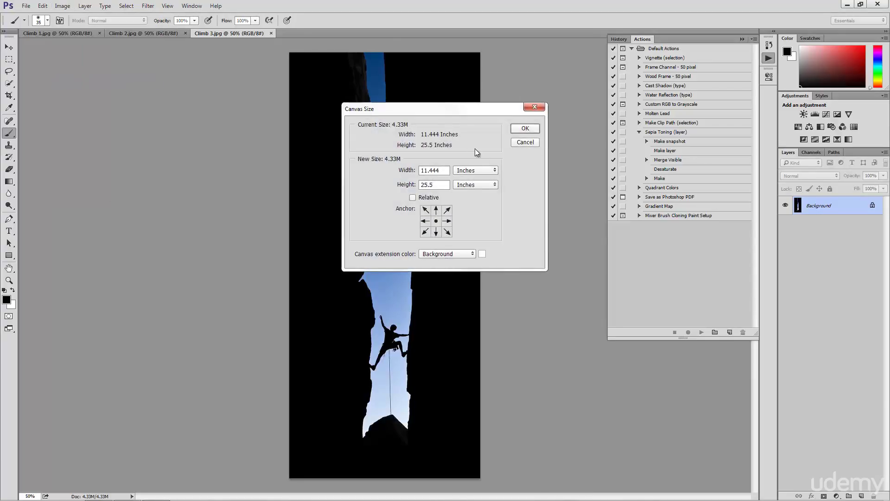
{"action": "left_click", "coordinate": [486, 171]}
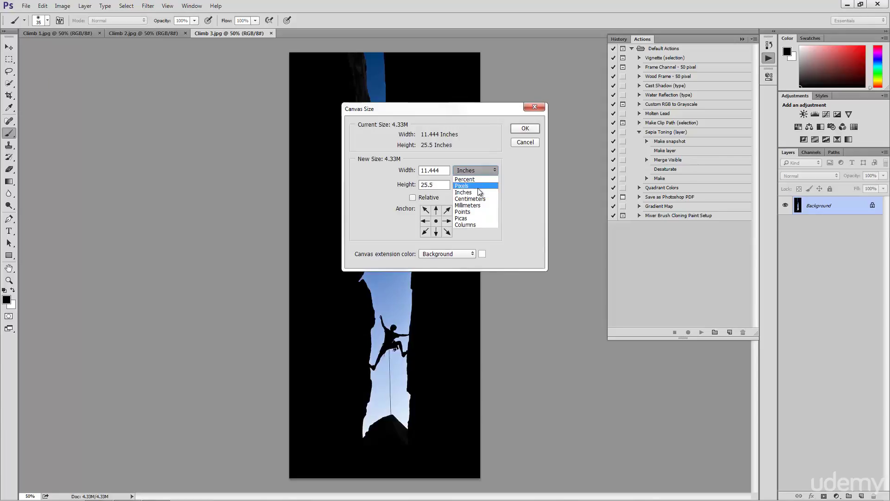
{"action": "left_click", "coordinate": [478, 186]}
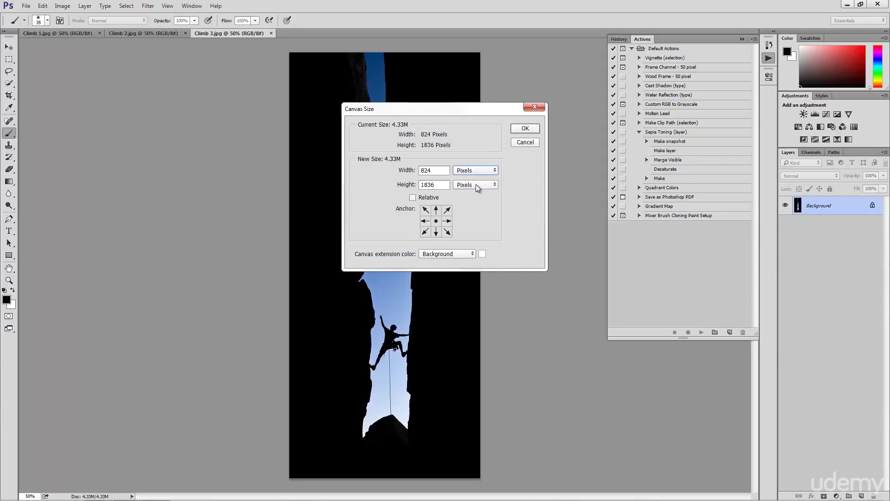
{"action": "left_click", "coordinate": [443, 170]}
{"action": "left_click", "coordinate": [446, 185]}
{"action": "left_click", "coordinate": [445, 183]}
{"action": "left_click", "coordinate": [526, 141]}
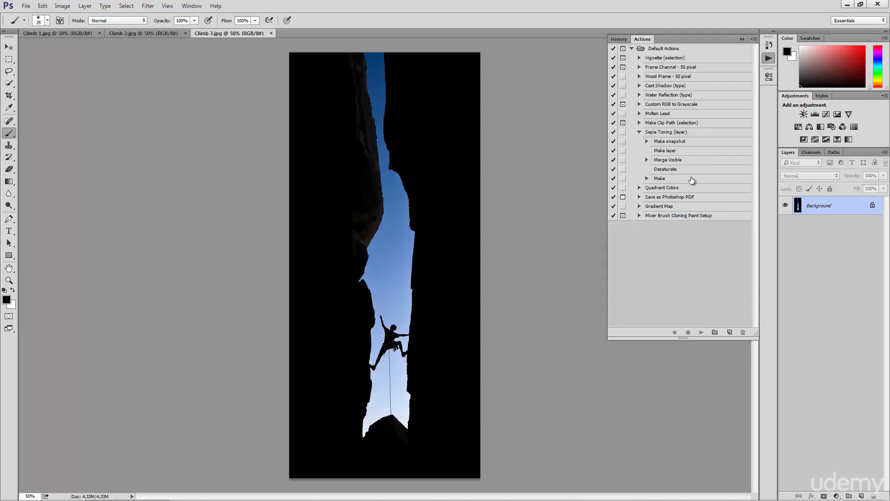
Create a new action named Crop in the Default Actions set and start recording it.
{"action": "left_click", "coordinate": [730, 333]}
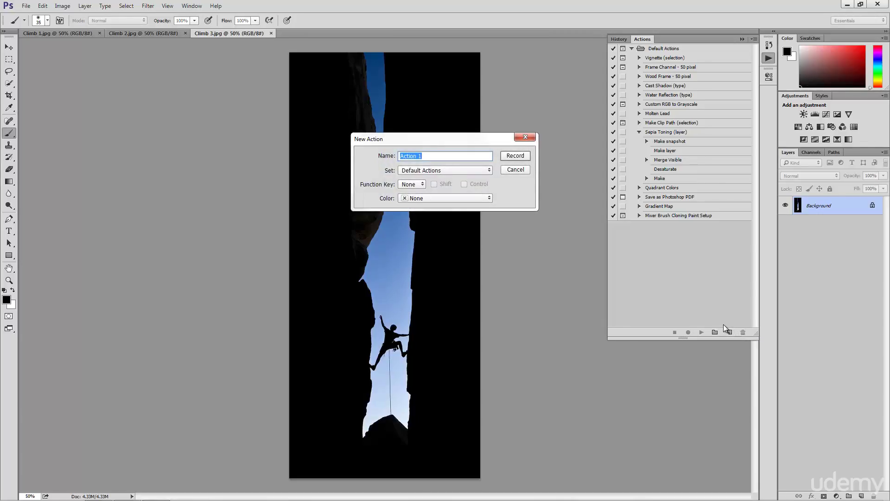
{"action": "type", "text": "Crop"}
{"action": "left_click", "coordinate": [514, 156]}
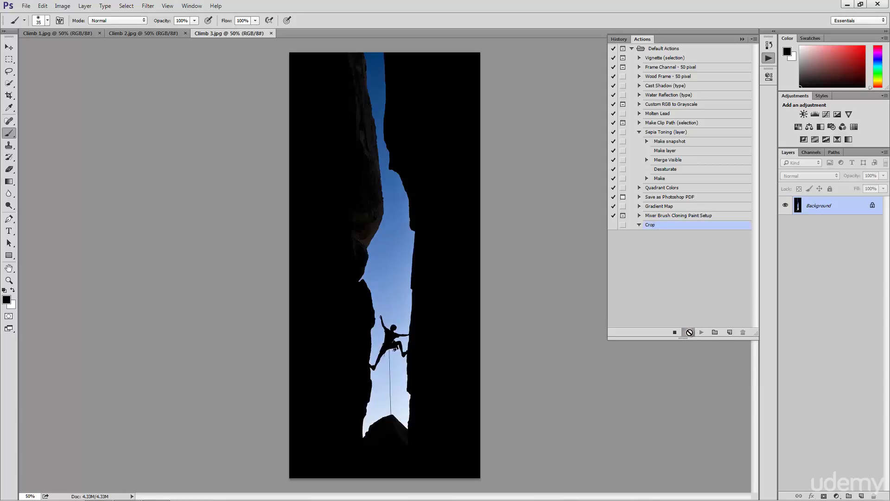
{"action": "left_click", "coordinate": [689, 332]}
Record resizing the canvas of Climb 3.jpg to 800 × 1800 pixels, accept the clipping with Don't show again enabled, and stop recording.
{"action": "left_click", "coordinate": [62, 6]}
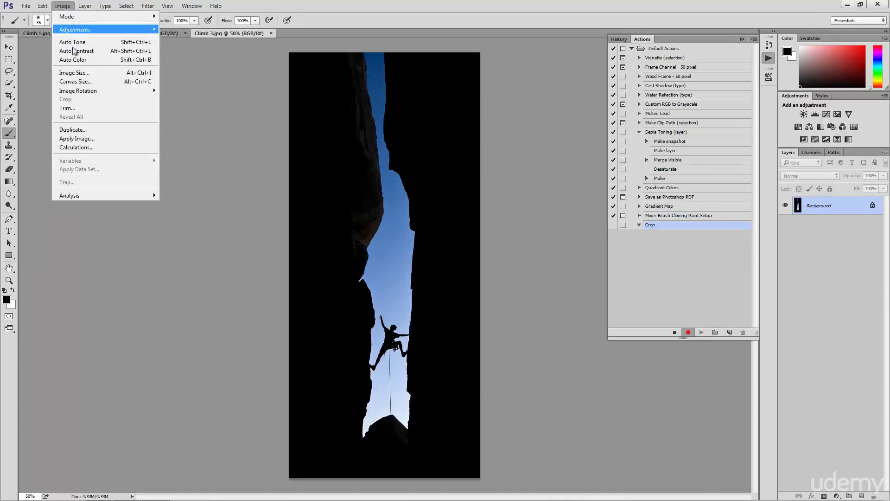
{"action": "left_click", "coordinate": [76, 82]}
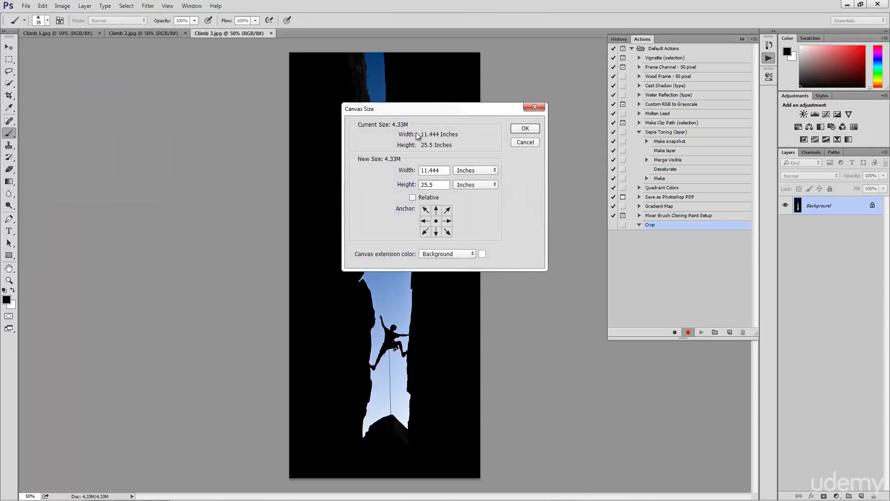
{"action": "left_click", "coordinate": [467, 172]}
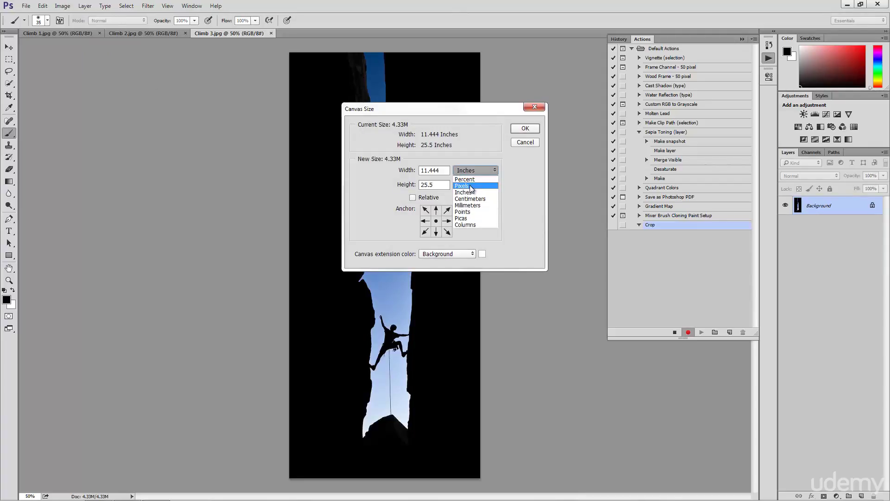
{"action": "left_click", "coordinate": [469, 185]}
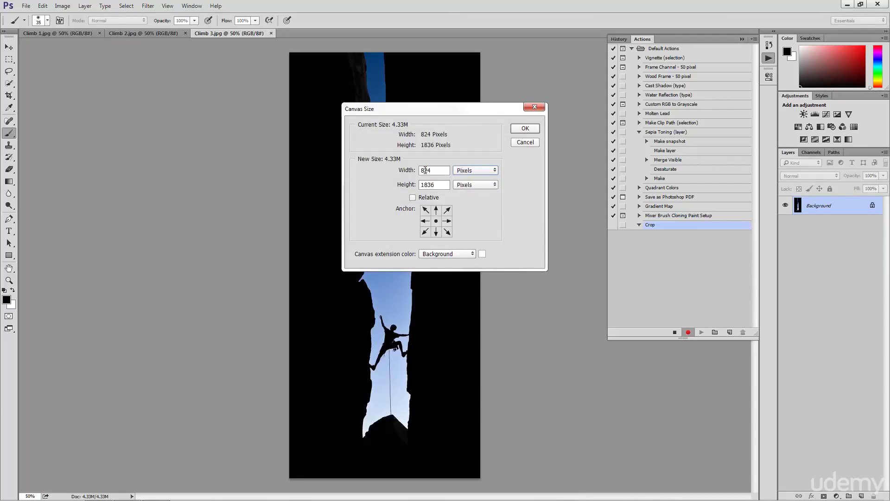
{"action": "left_click_drag", "start_coordinate": [424, 170], "coordinate": [440, 171]}
{"action": "type", "text": "00"}
{"action": "left_click", "coordinate": [428, 185]}
{"action": "left_click_drag", "start_coordinate": [428, 185], "coordinate": [447, 184]}
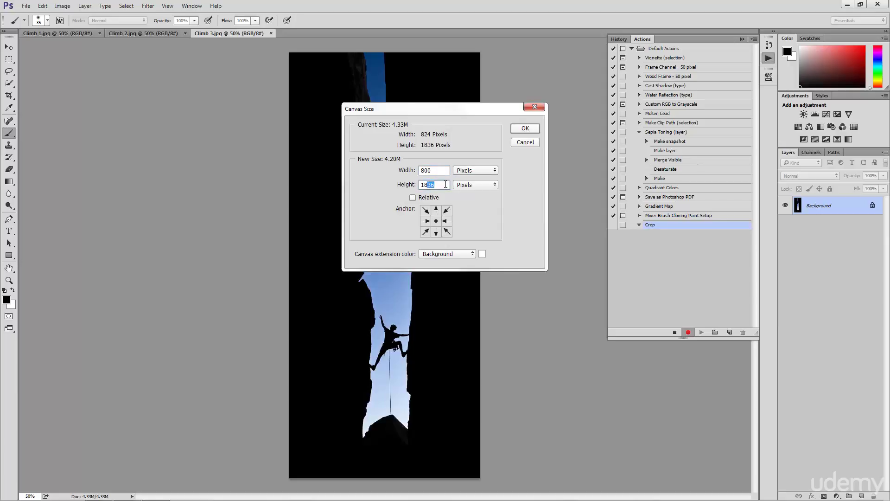
{"action": "type", "text": "00"}
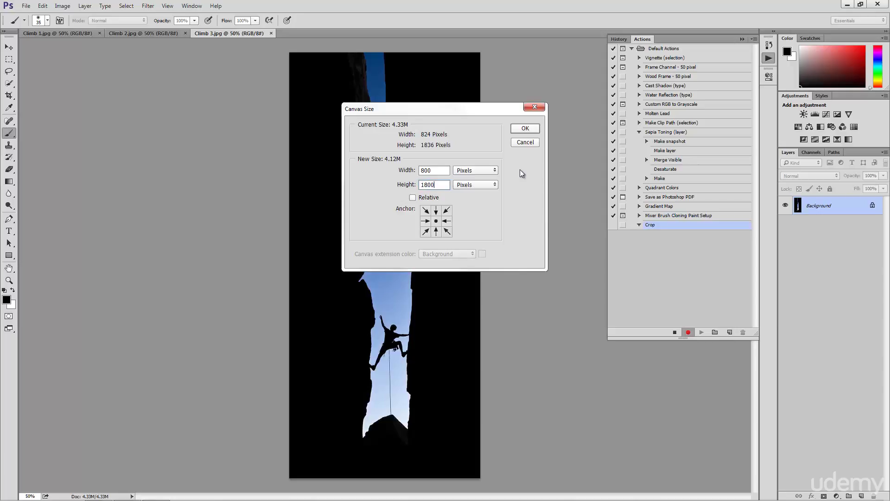
{"action": "left_click", "coordinate": [526, 129]}
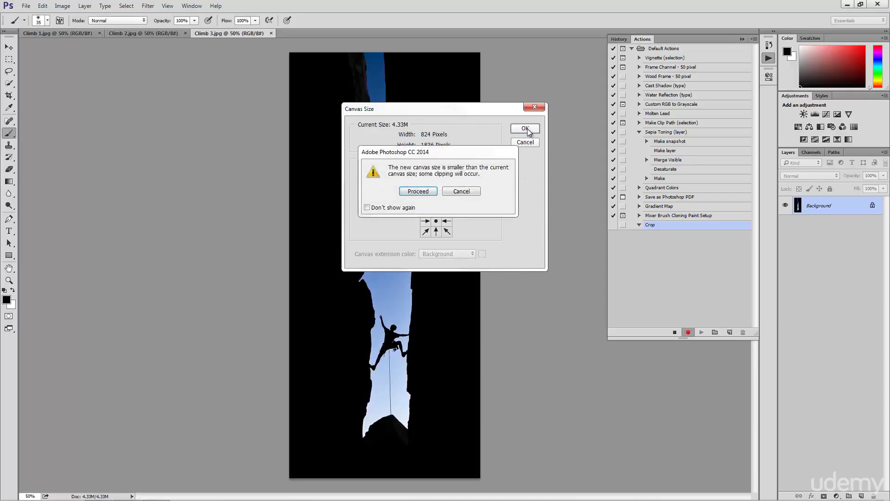
{"action": "mouse_move", "coordinate": [495, 156]}
{"action": "left_mouse_down"}
{"action": "mouse_move", "coordinate": [489, 142]}
{"action": "mouse_move", "coordinate": [477, 163]}
{"action": "mouse_move", "coordinate": [475, 153]}
{"action": "mouse_move", "coordinate": [491, 166]}
{"action": "left_mouse_up"}
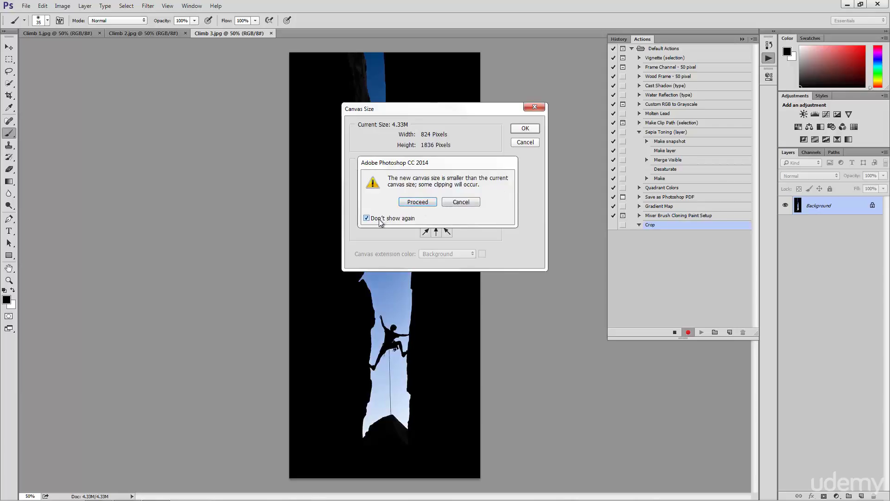
{"action": "left_click", "coordinate": [432, 202]}
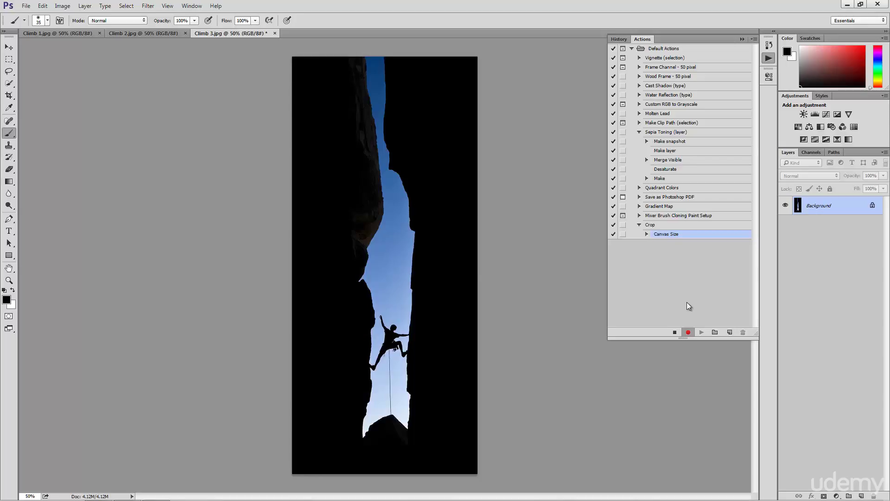
{"action": "left_click", "coordinate": [674, 332]}
Copy the Make snapshot step from Sepia Toning (layer) into the Crop action, ahead of Canvas Size.
{"action": "left_click", "coordinate": [706, 134]}
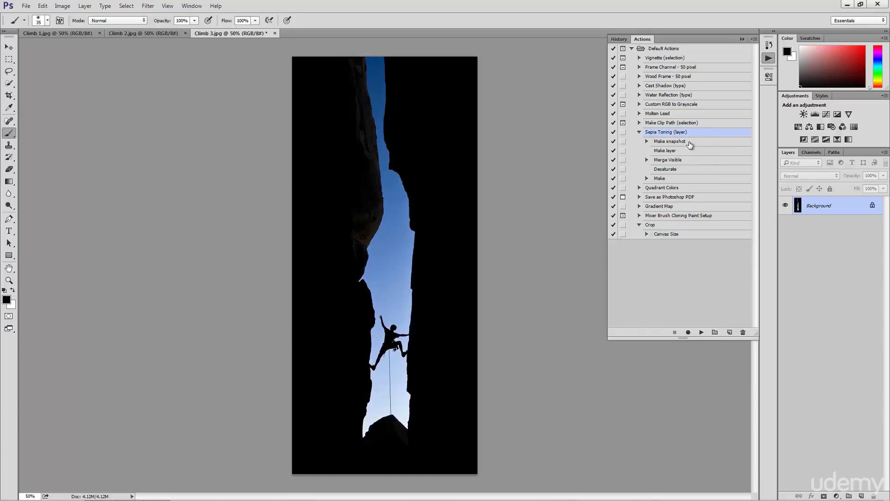
{"action": "left_click", "coordinate": [690, 144]}
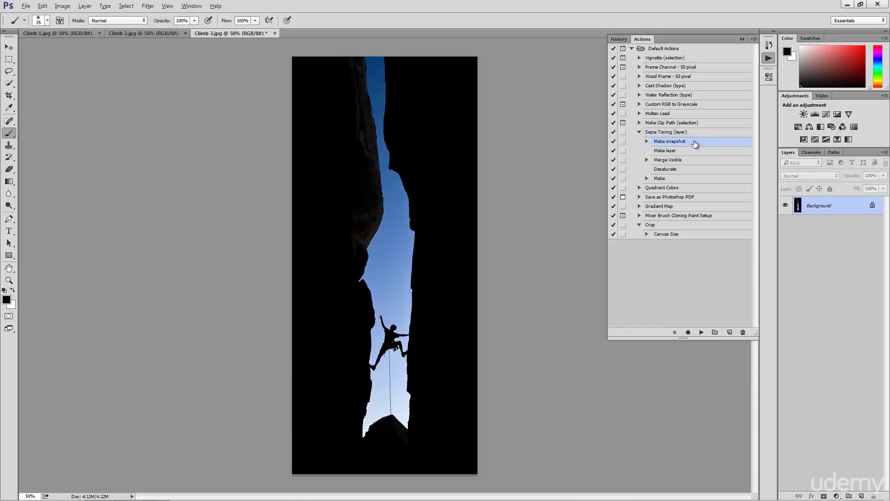
{"action": "left_click_drag", "start_coordinate": [695, 144], "coordinate": [688, 230]}
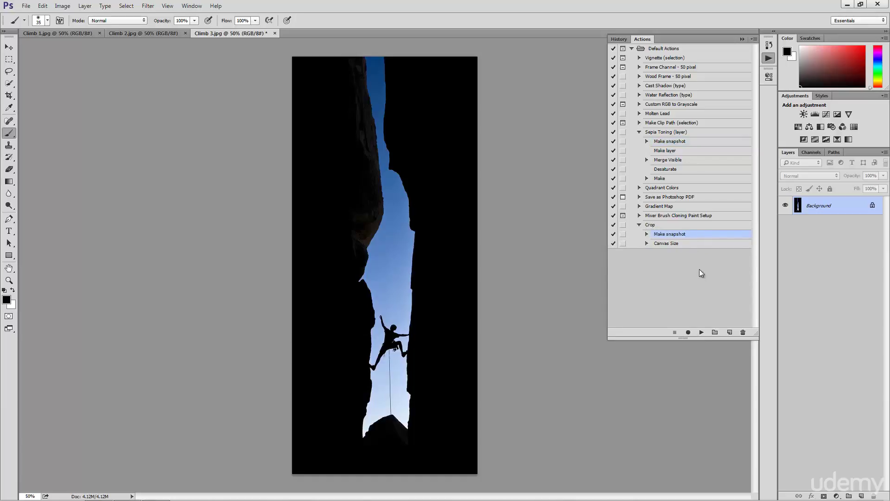
Review the recorded settings of the Make snapshot and Canvas Size steps in the Crop action.
{"action": "left_click", "coordinate": [646, 234]}
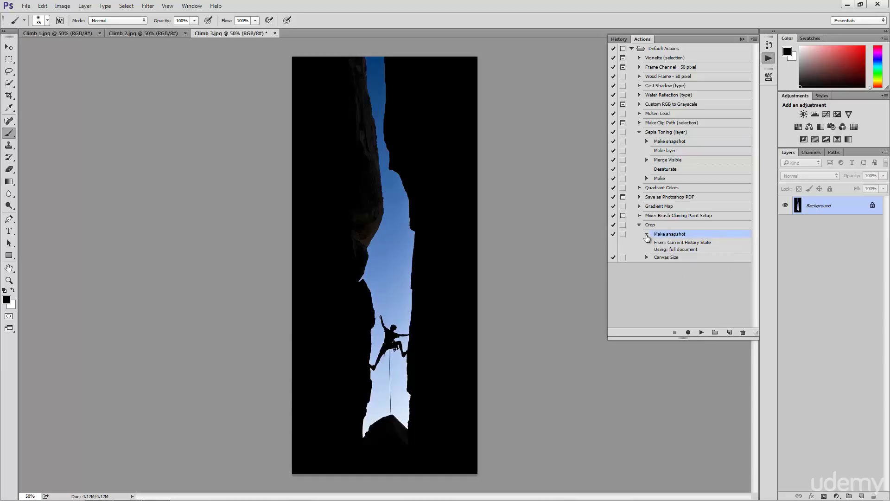
{"action": "left_click", "coordinate": [646, 235]}
{"action": "left_click", "coordinate": [647, 244]}
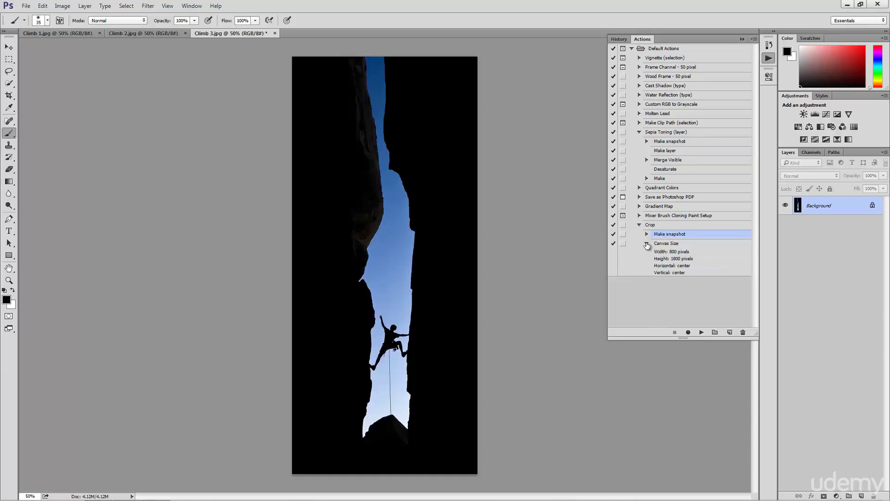
{"action": "left_click", "coordinate": [646, 243]}
Run the Crop action on Climb 2.jpg.
{"action": "left_click", "coordinate": [659, 225]}
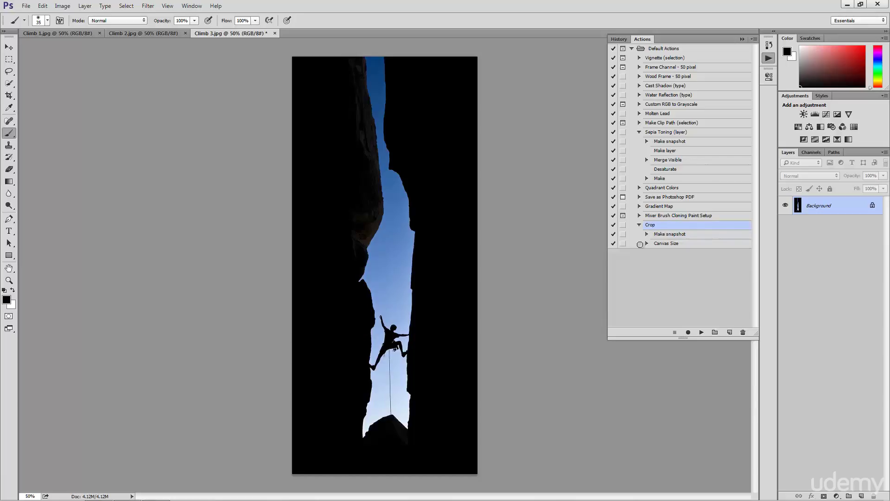
{"action": "left_click", "coordinate": [157, 33]}
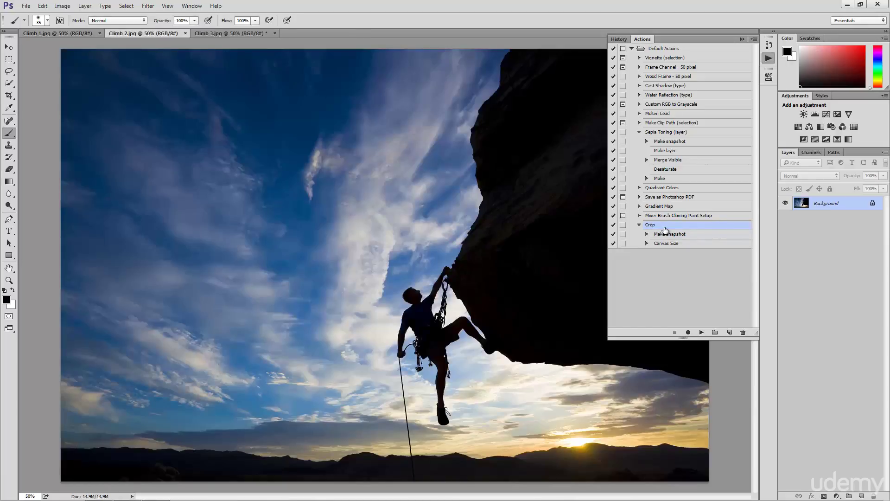
{"action": "left_click", "coordinate": [702, 332]}
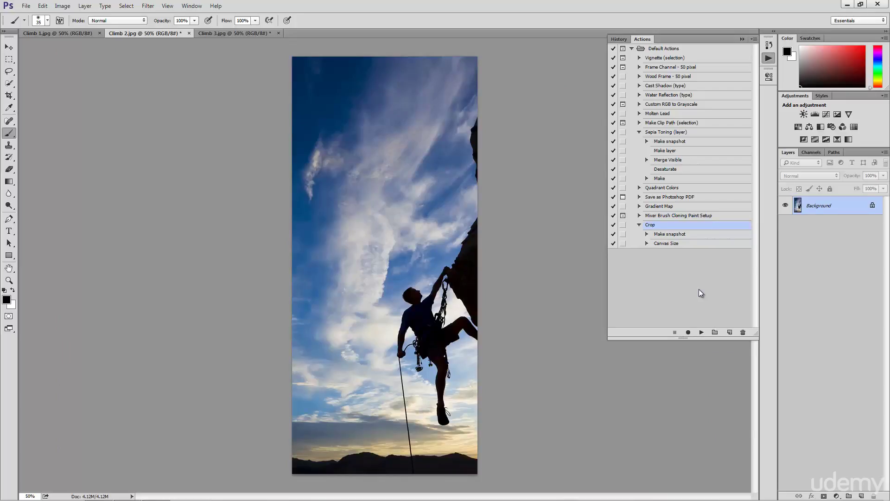
Compare the cropped Climb 2.jpg with Climb 3.jpg and check the snapshot and states in Climb 2.jpg's history.
{"action": "left_click", "coordinate": [200, 35]}
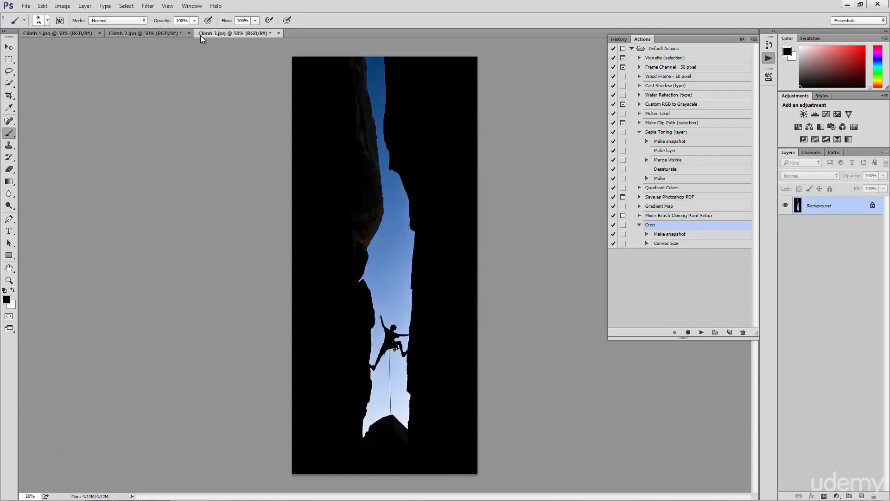
{"action": "left_click", "coordinate": [174, 34]}
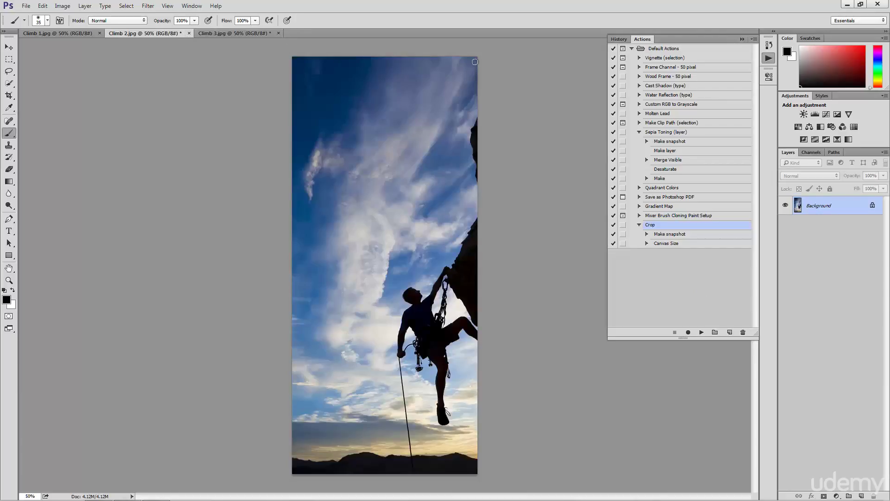
{"action": "left_click", "coordinate": [619, 39]}
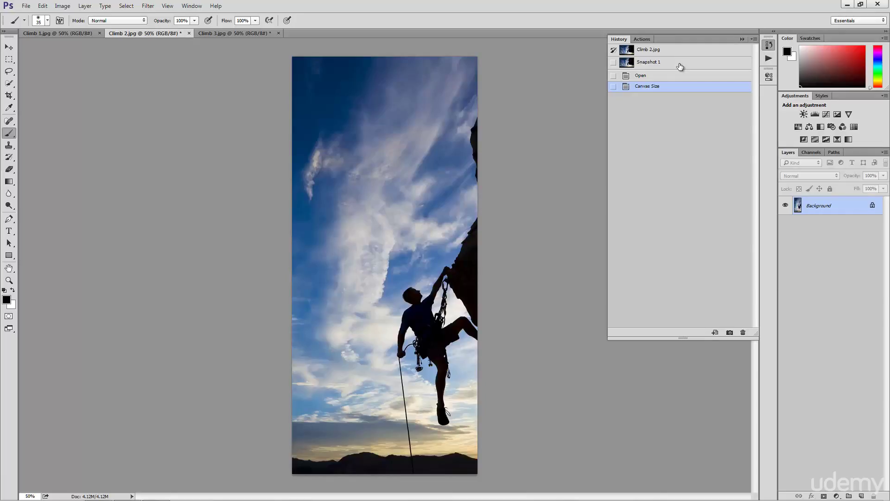
Run the Crop action on Climb 1.jpg.
{"action": "left_click", "coordinate": [76, 37]}
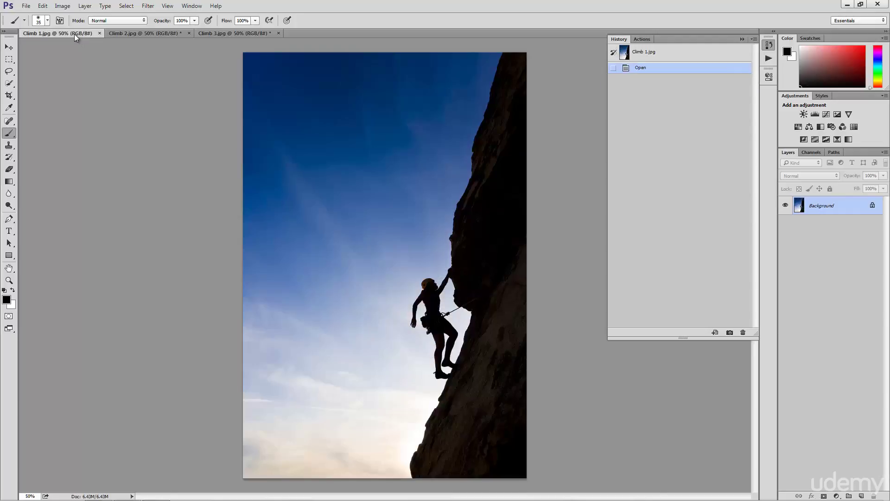
{"action": "left_click", "coordinate": [644, 38]}
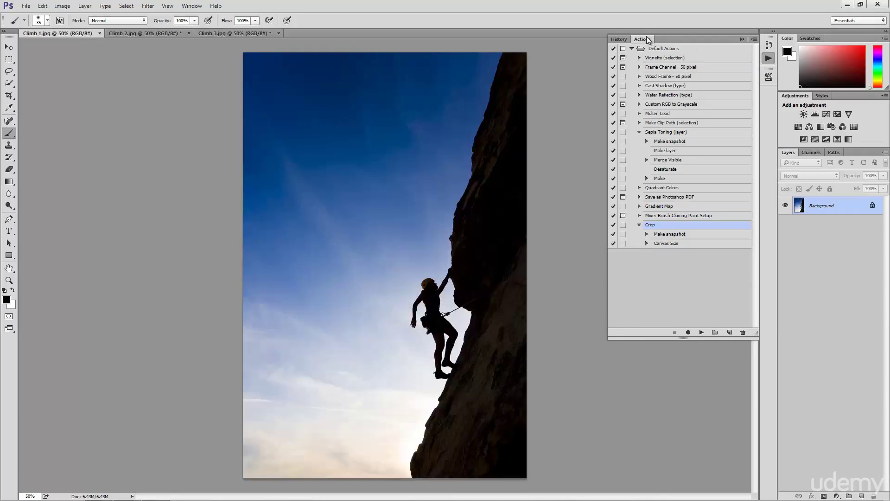
{"action": "left_click", "coordinate": [701, 332]}
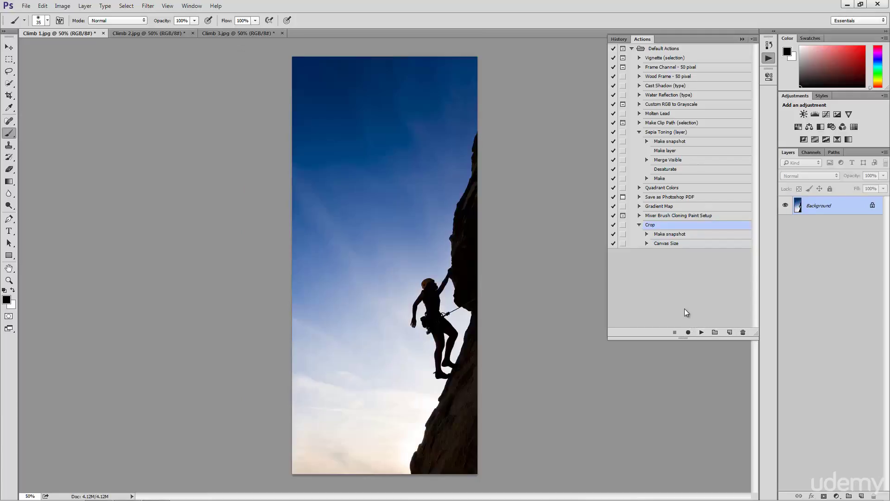
Compare the sizes of the cropped Climb 1.jpg, Climb 2.jpg and Climb 3.jpg by viewing each image in turn.
{"action": "left_click", "coordinate": [160, 33]}
{"action": "left_click", "coordinate": [227, 33]}
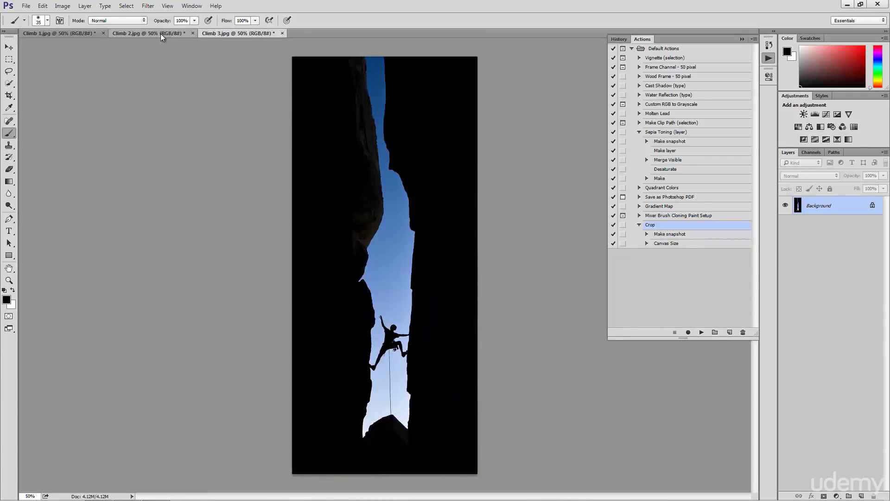
{"action": "left_click", "coordinate": [122, 37]}
{"action": "left_click", "coordinate": [68, 34]}
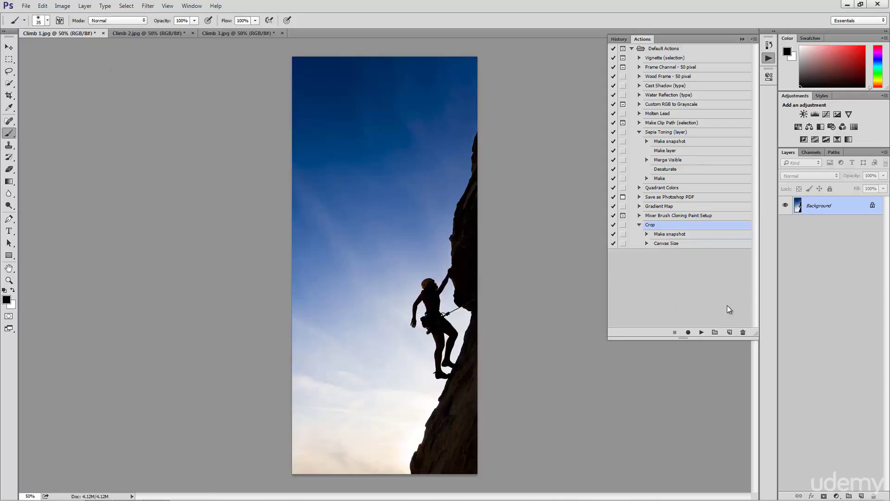
Create a new action set named Custom Actions.
{"action": "left_click", "coordinate": [715, 333]}
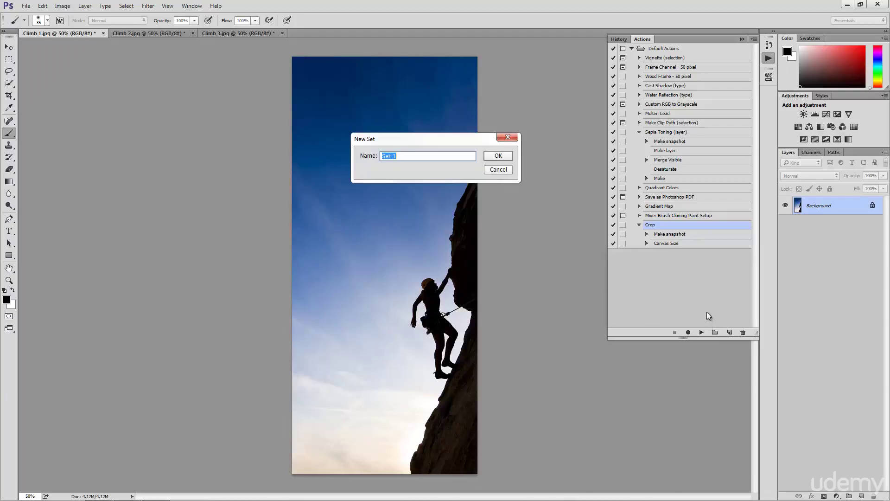
{"action": "type", "text": "Custom Actions"}
{"action": "left_click", "coordinate": [498, 157]}
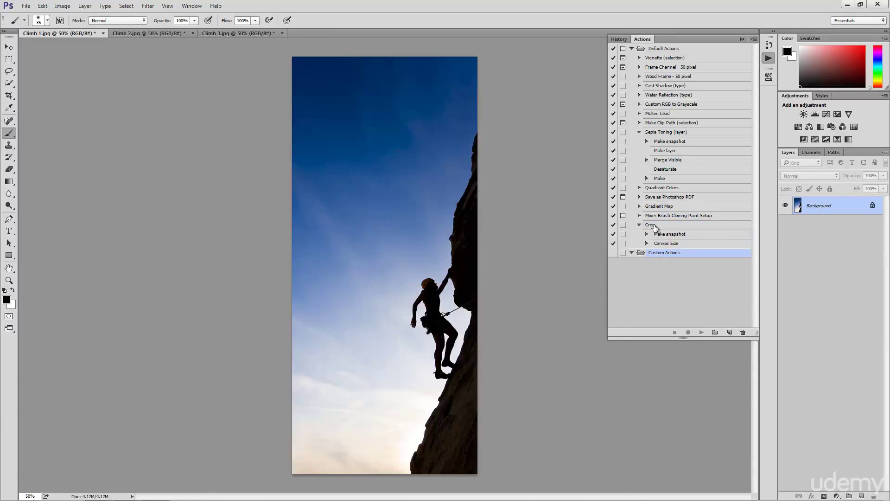
Move the Crop action from Default Actions into the Custom Actions set and collapse the Default Actions set.
{"action": "left_click_drag", "start_coordinate": [655, 226], "coordinate": [662, 260]}
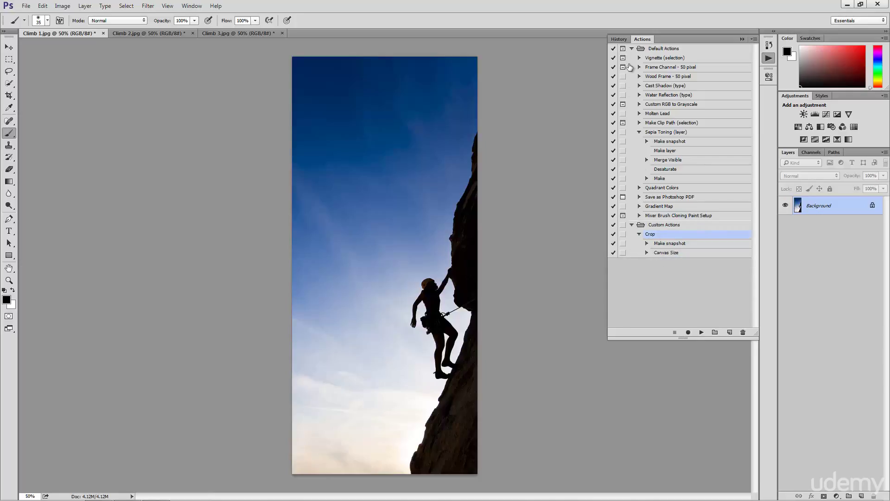
{"action": "left_click", "coordinate": [632, 49]}
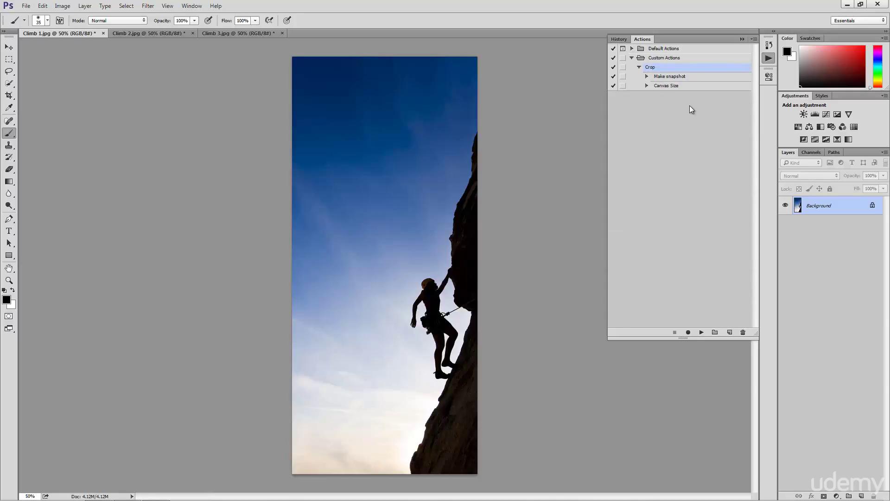